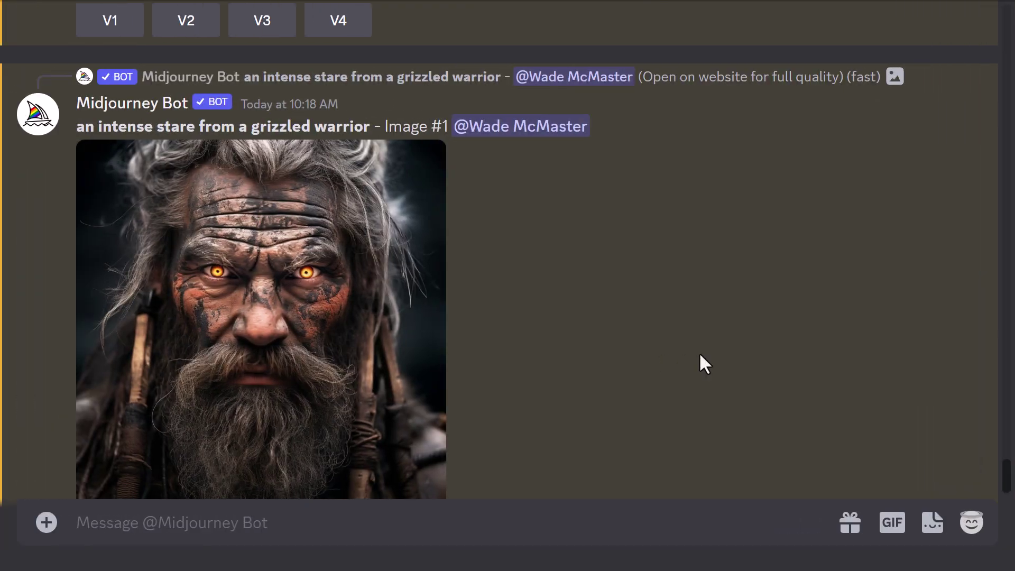
# - Request 2x and 1.5x Zoom Out versions of the upscaled warrior portrait
pyautogui.scroll(-5, 699, 352)
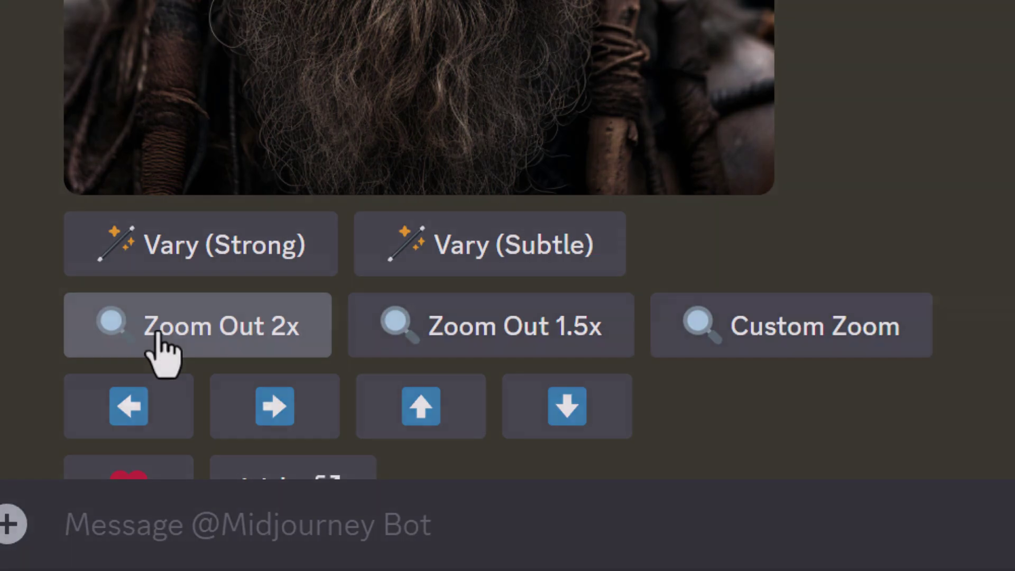
pyautogui.click(162, 343)
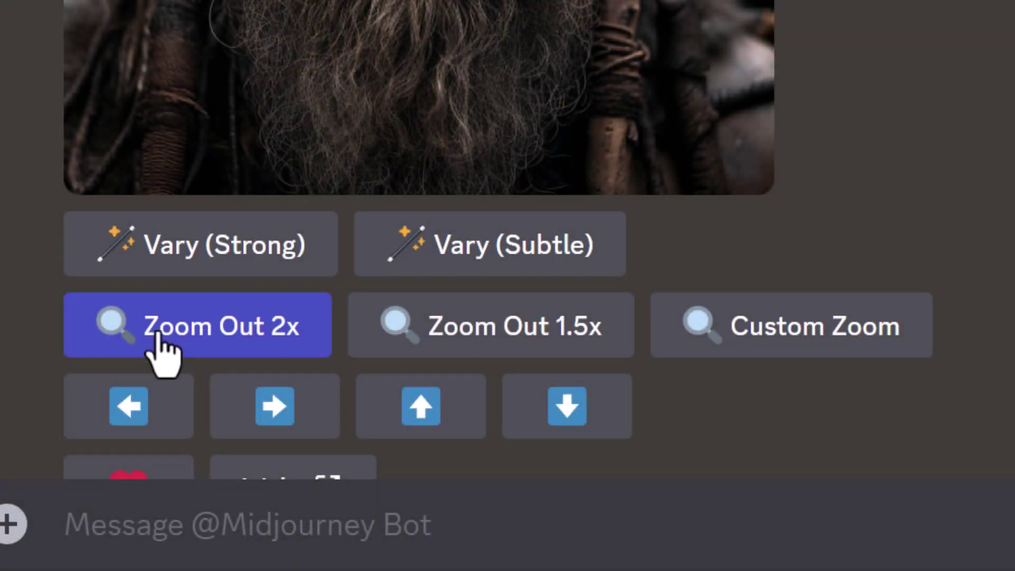
pyautogui.click(565, 333)
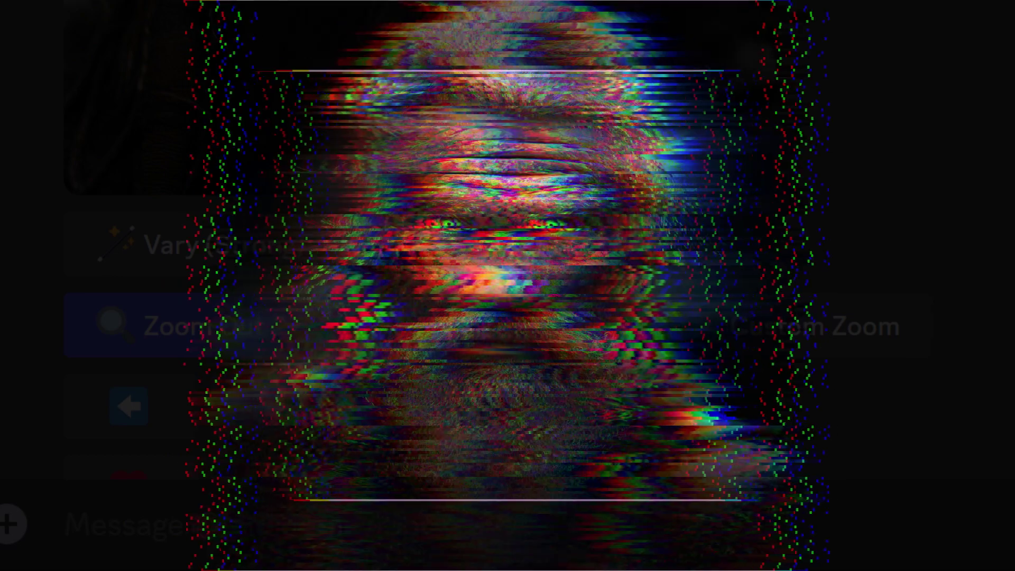
pyautogui.scroll(-2, 829, 116)
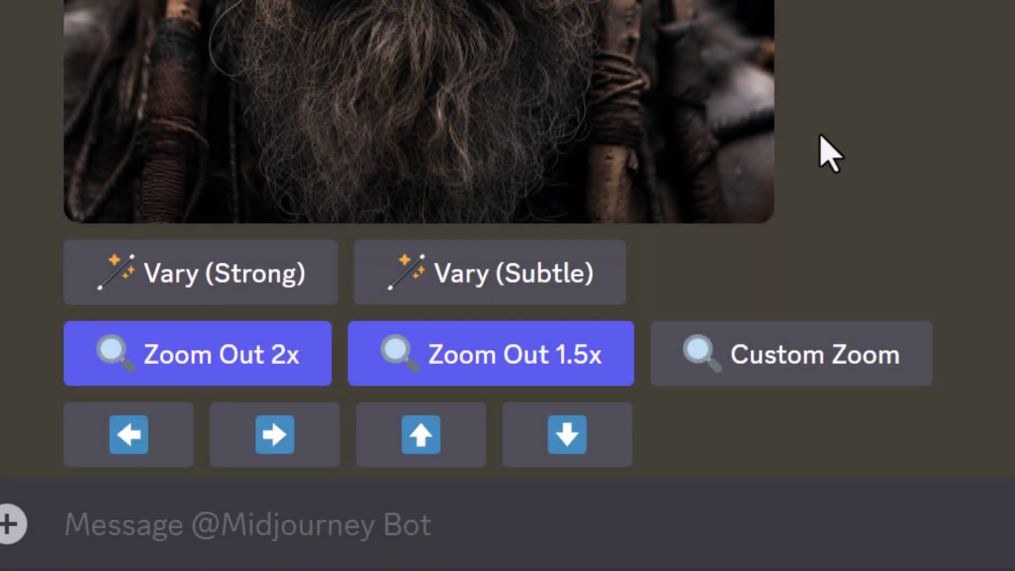
# - Submit a Custom Zoom of 2 on the warrior portrait with --ar changed from 1:1 to 16:9
pyautogui.click(761, 359)
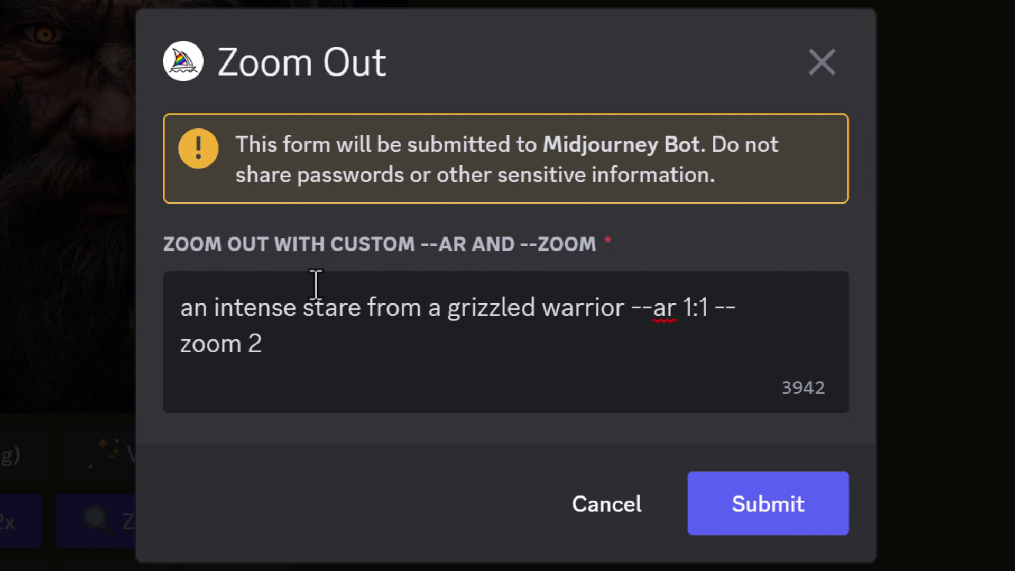
pyautogui.doubleClick(703, 306)
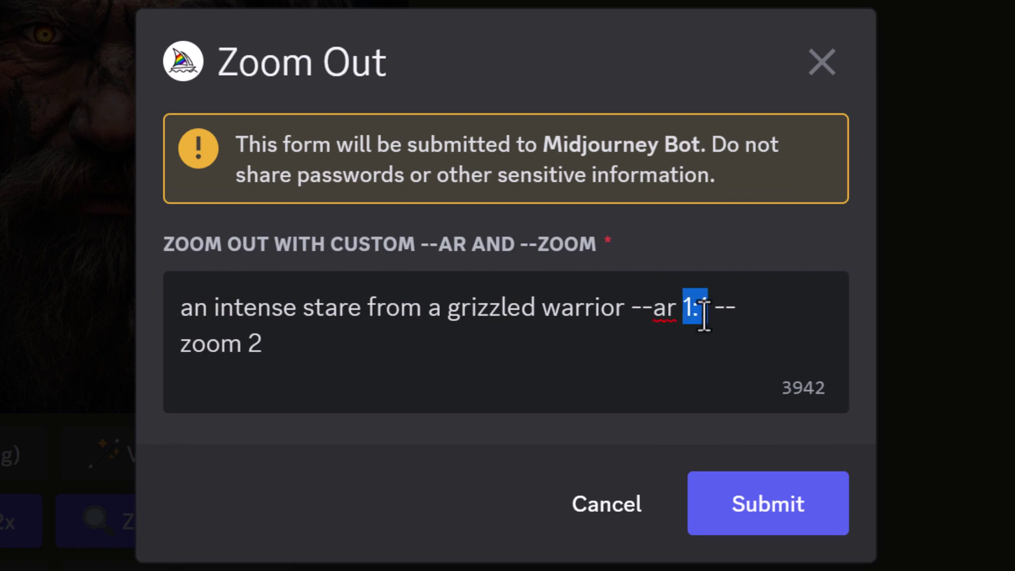
pyautogui.click(697, 307)
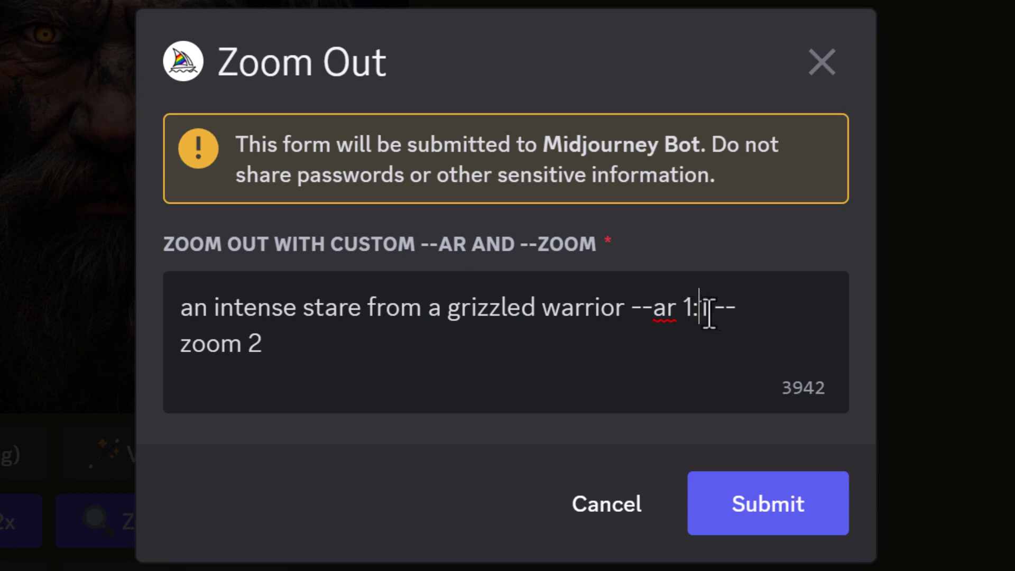
pyautogui.press('BackSpace')
pyautogui.write('6:')
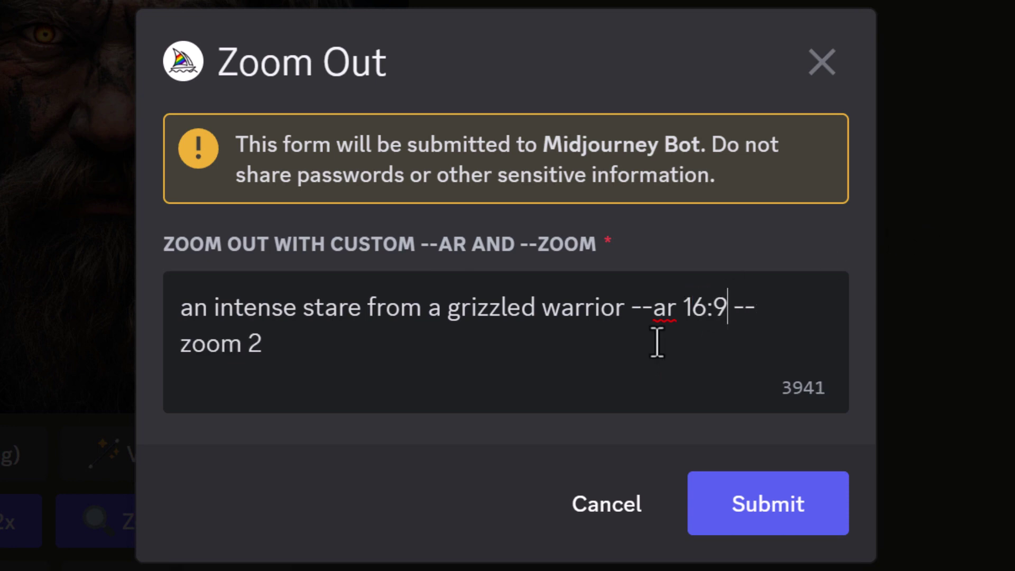
pyautogui.click(786, 526)
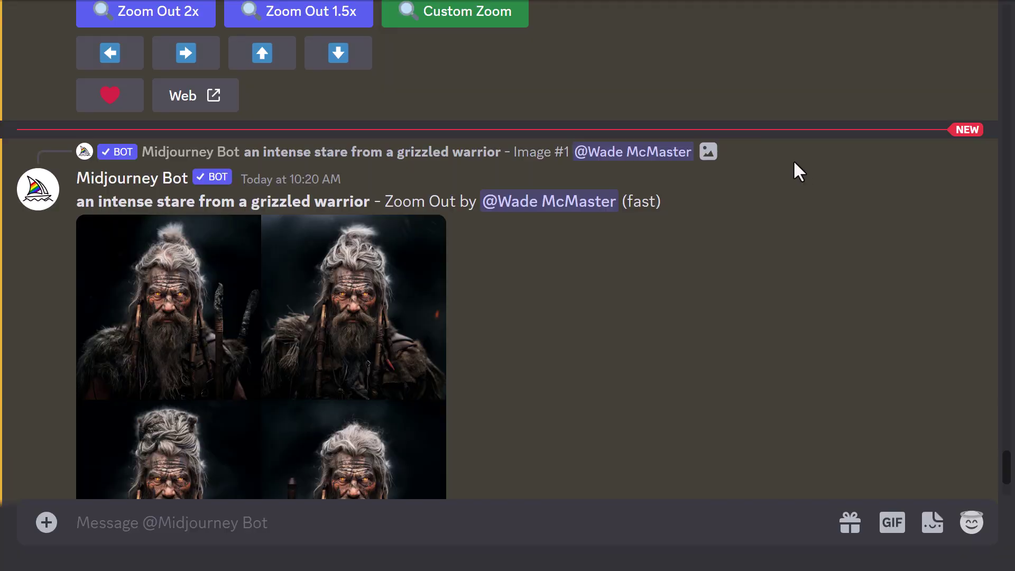
pyautogui.scroll(-3, 662, 175)
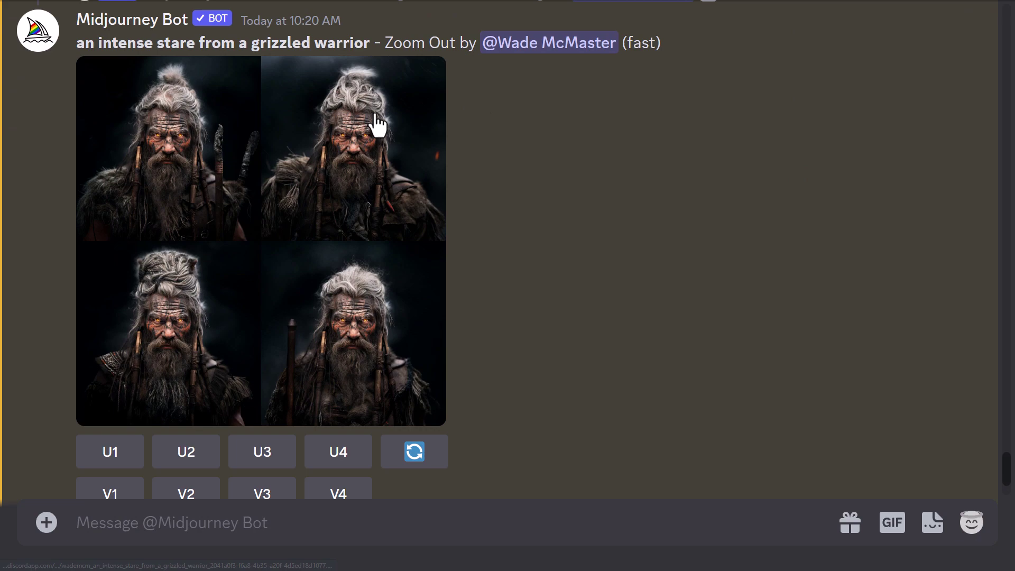
pyautogui.scroll(-1, 212, 248)
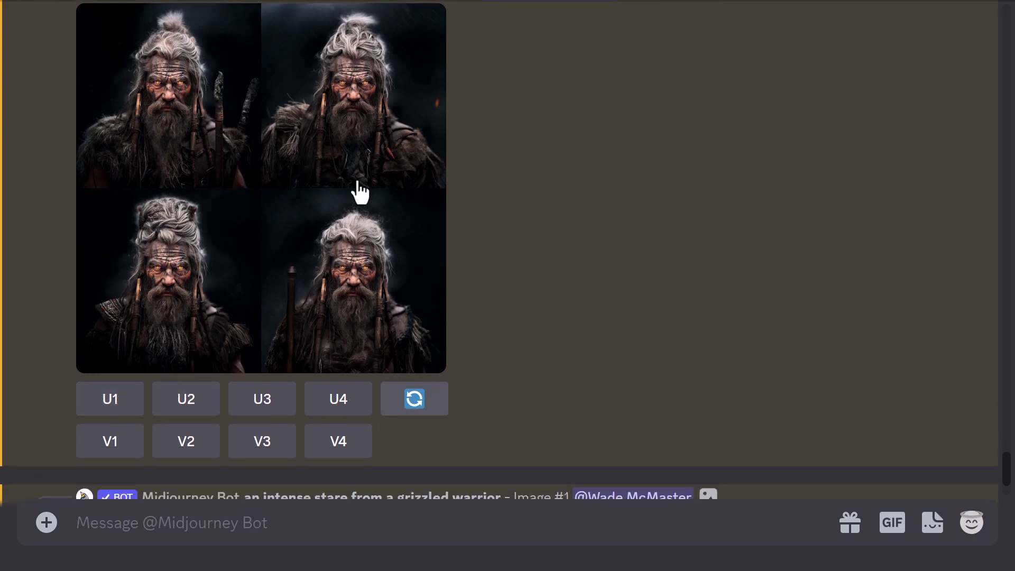
pyautogui.scroll(-8, 265, 217)
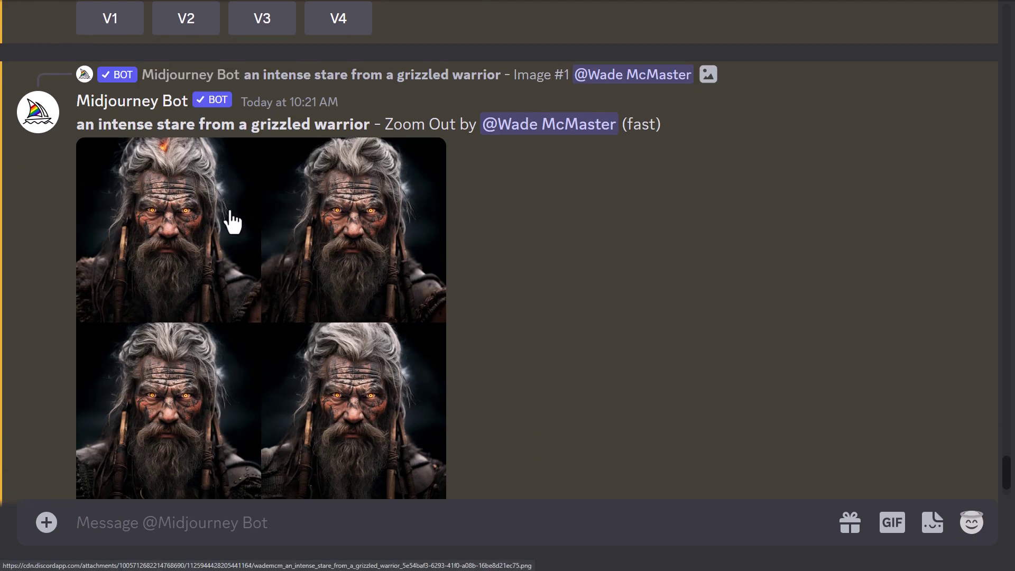
pyautogui.scroll(-11, 181, 382)
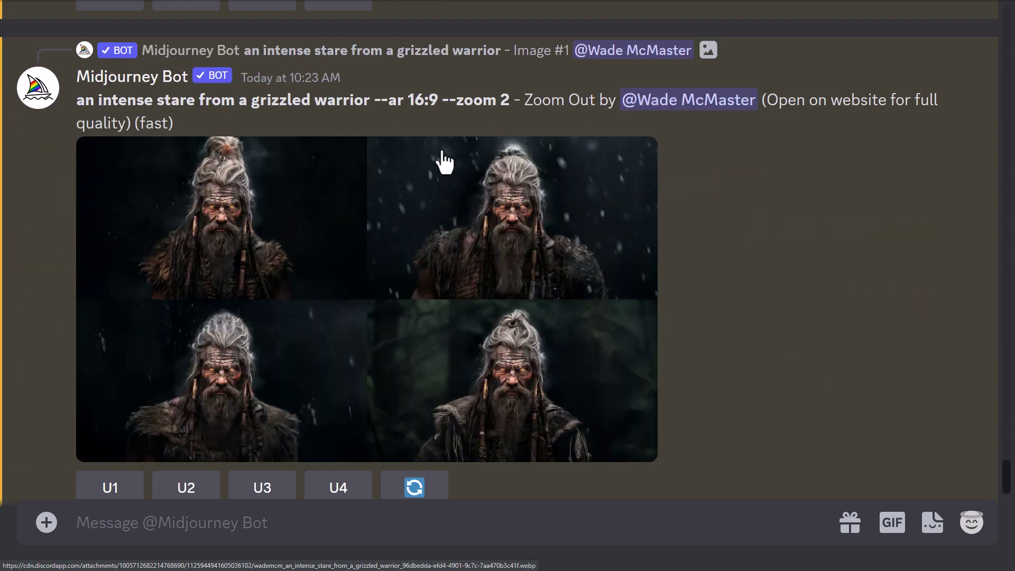
pyautogui.scroll(-2, 238, 156)
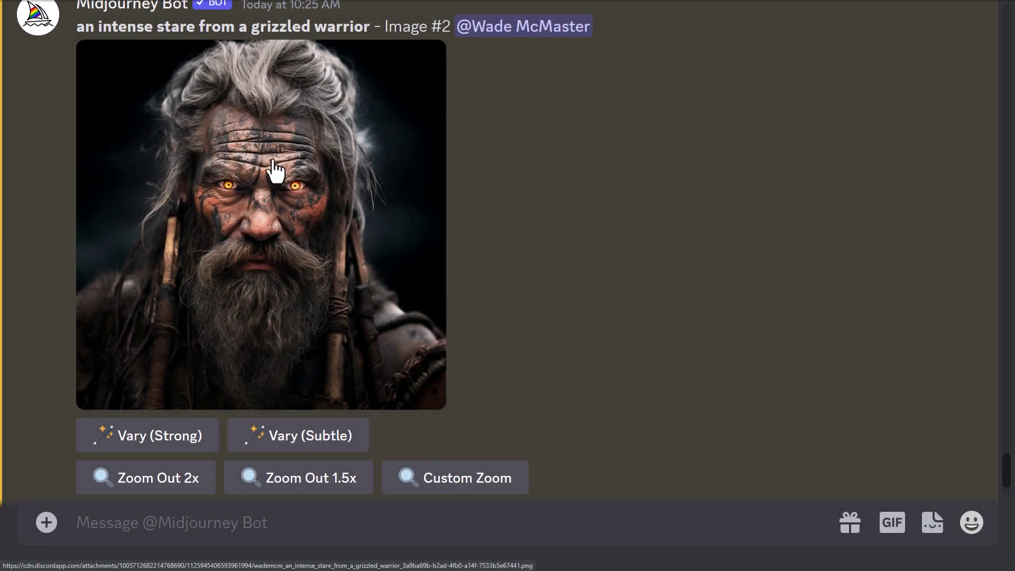
pyautogui.scroll(-2, 272, 169)
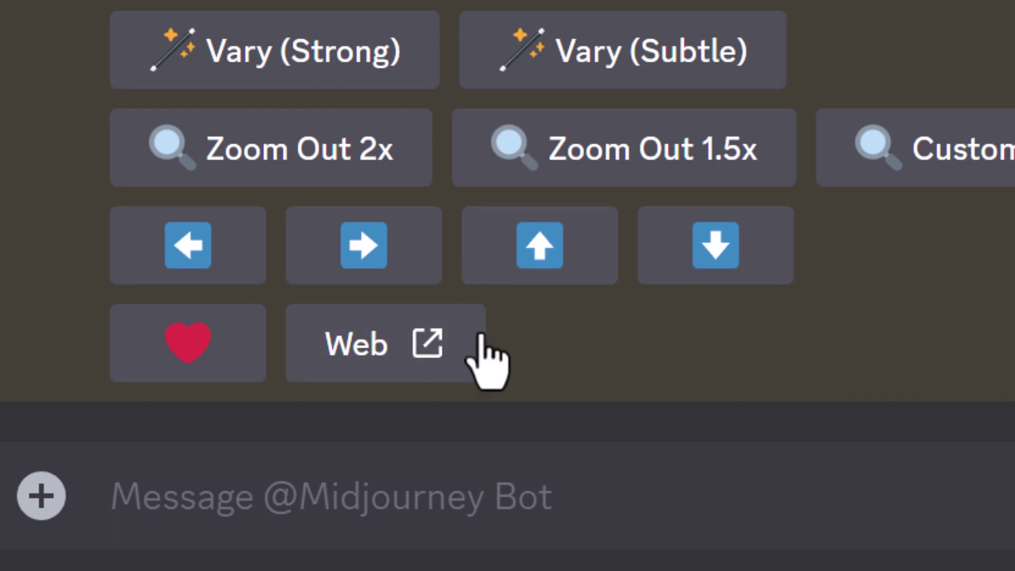
# - Pan the warrior portrait right and up, then upscale pan-right images U1 and U2
pyautogui.click(338, 254)
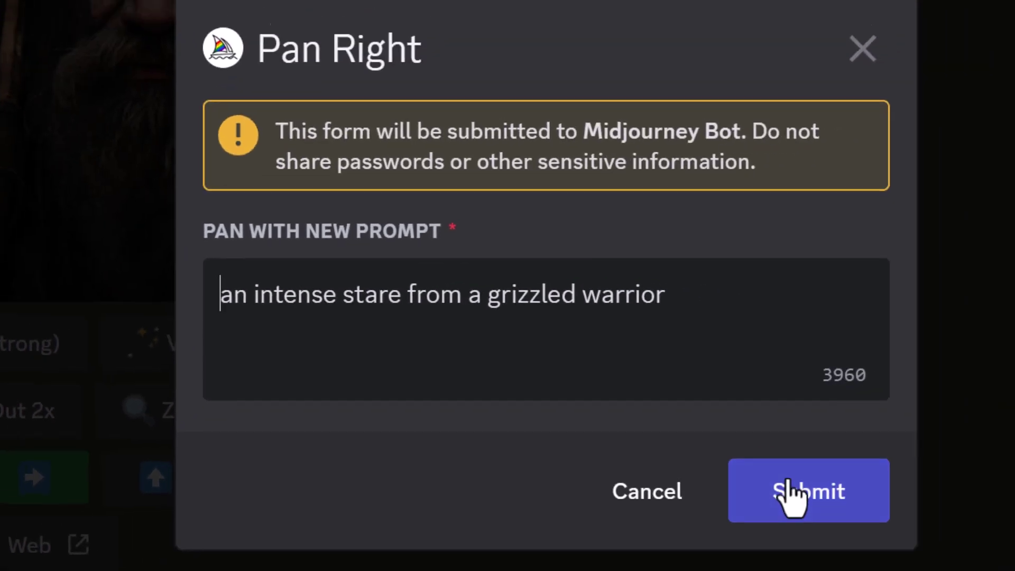
pyautogui.click(788, 497)
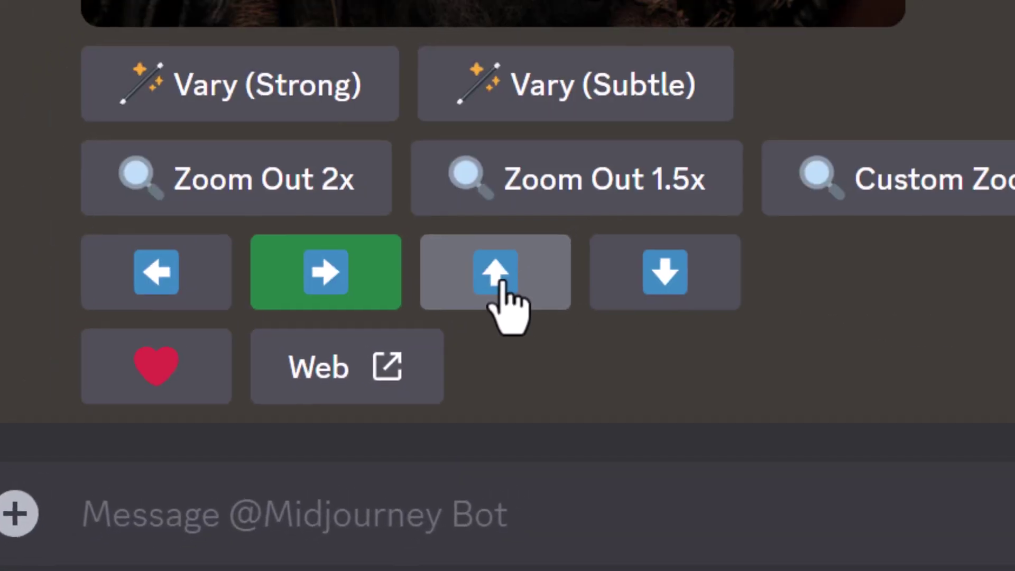
pyautogui.click(545, 258)
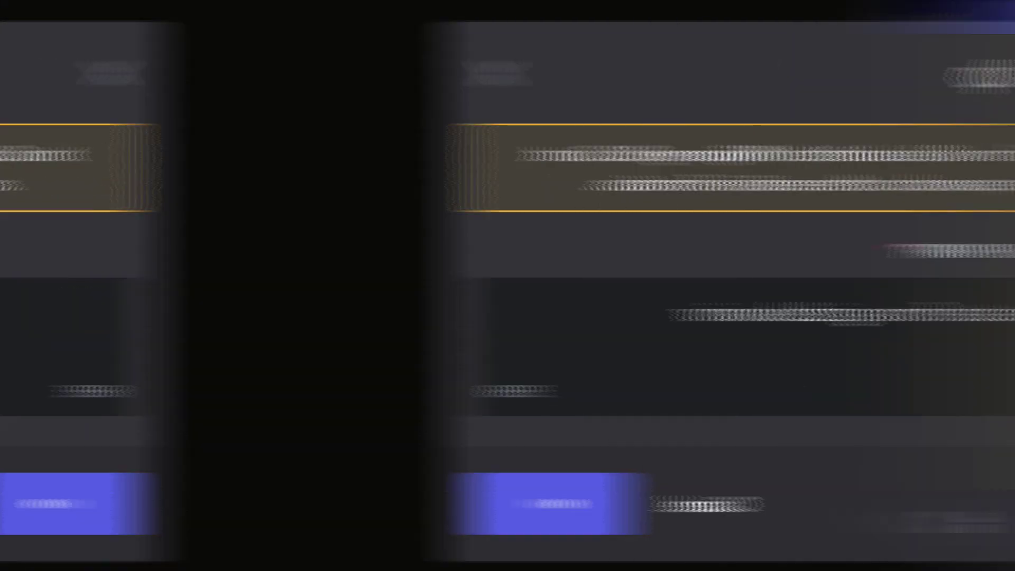
pyautogui.click(765, 521)
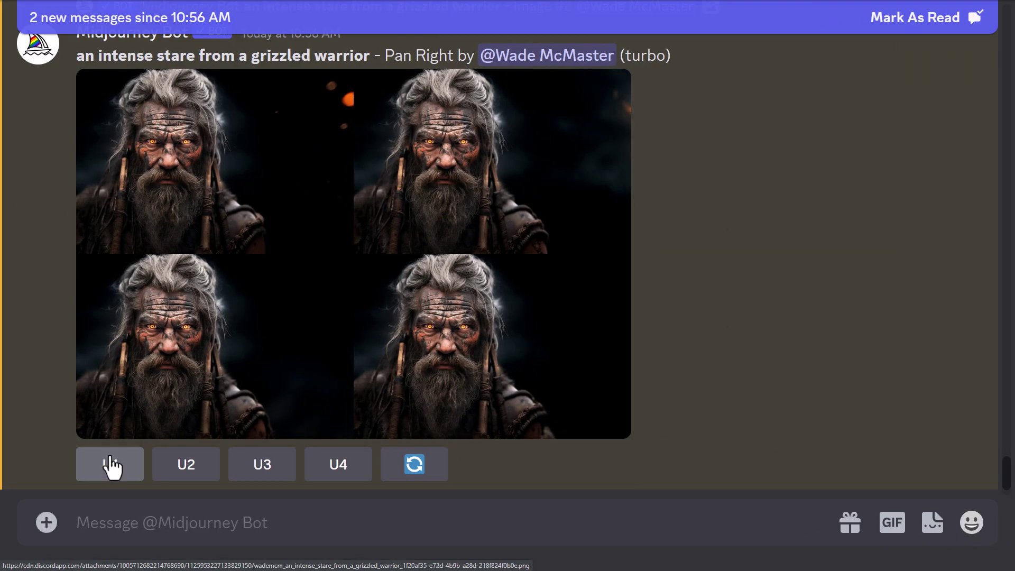
pyautogui.click(111, 466)
pyautogui.click(190, 412)
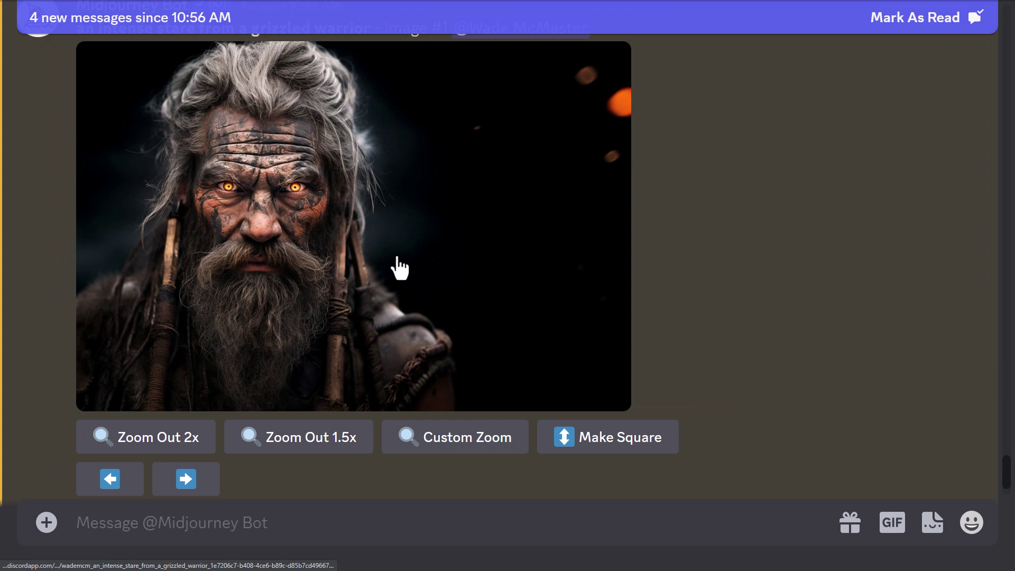
# - Pan the tall warrior image down and the wide warrior image left
pyautogui.scroll(-5, 395, 265)
pyautogui.scroll(-5, 379, 320)
pyautogui.scroll(-1, 148, 402)
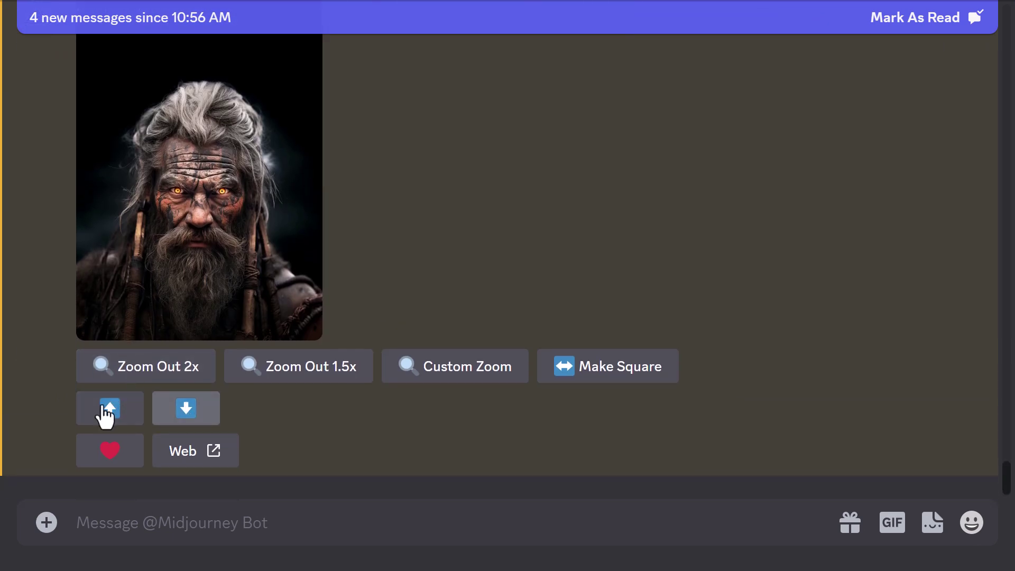
pyautogui.click(190, 418)
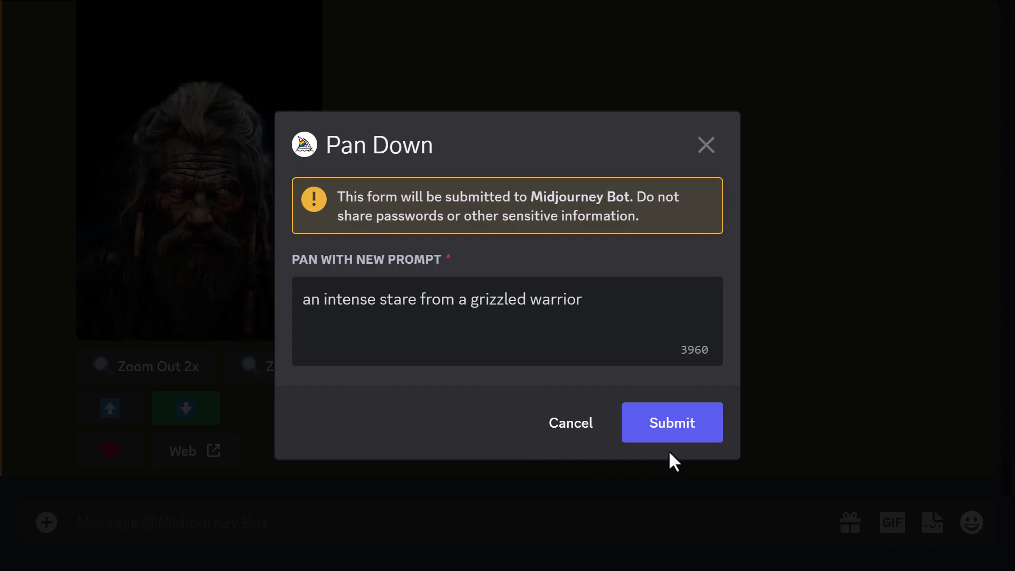
pyautogui.click(672, 426)
pyautogui.click(103, 354)
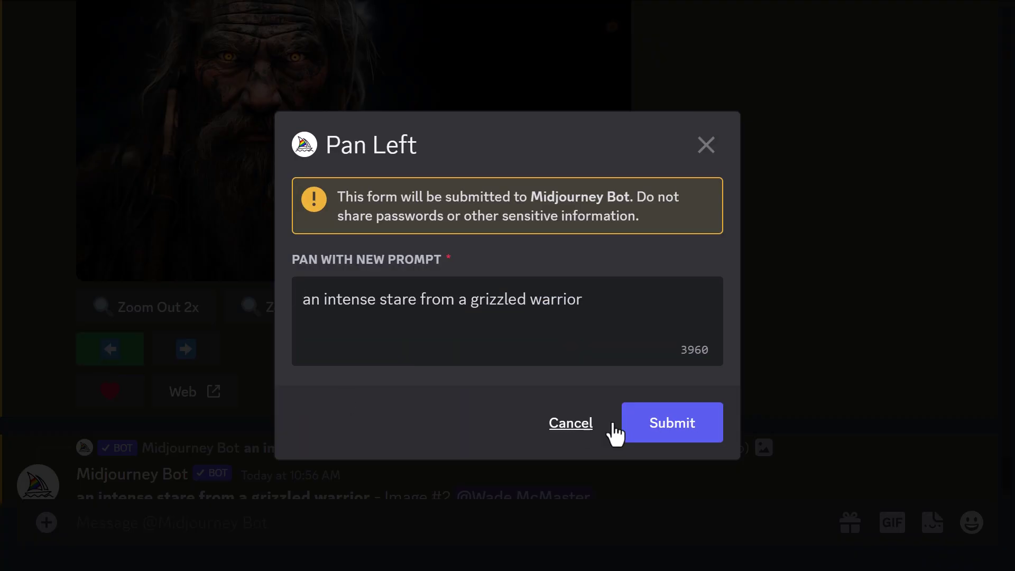
pyautogui.click(666, 426)
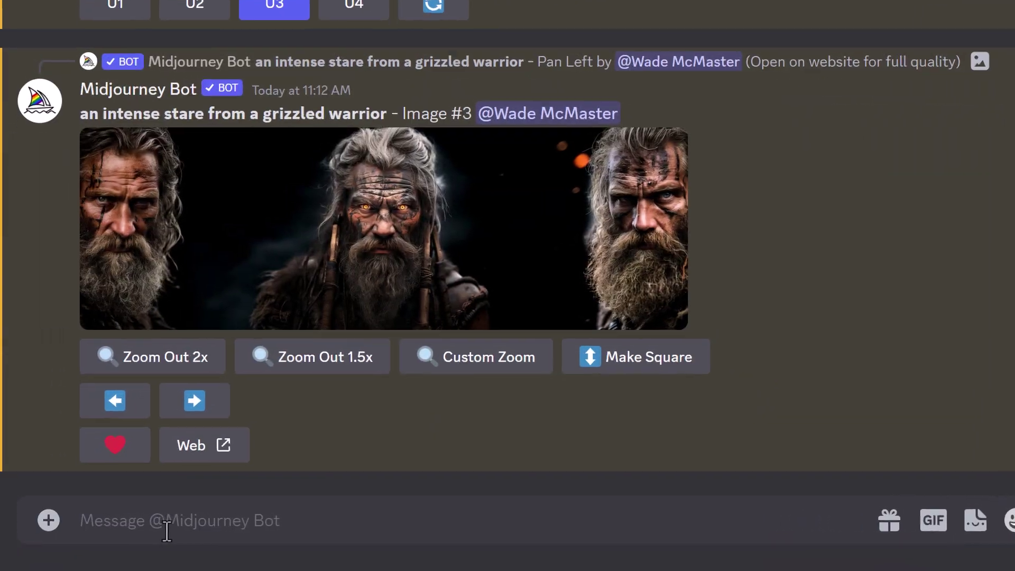
# - Send the /settings command to the Midjourney Bot
pyautogui.write('/settings')
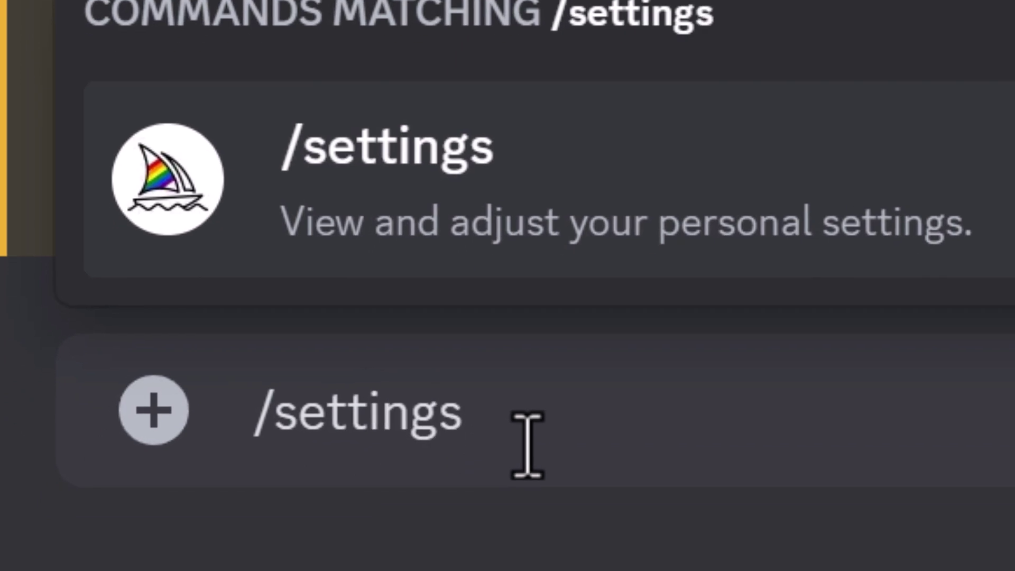
pyautogui.press('Return')
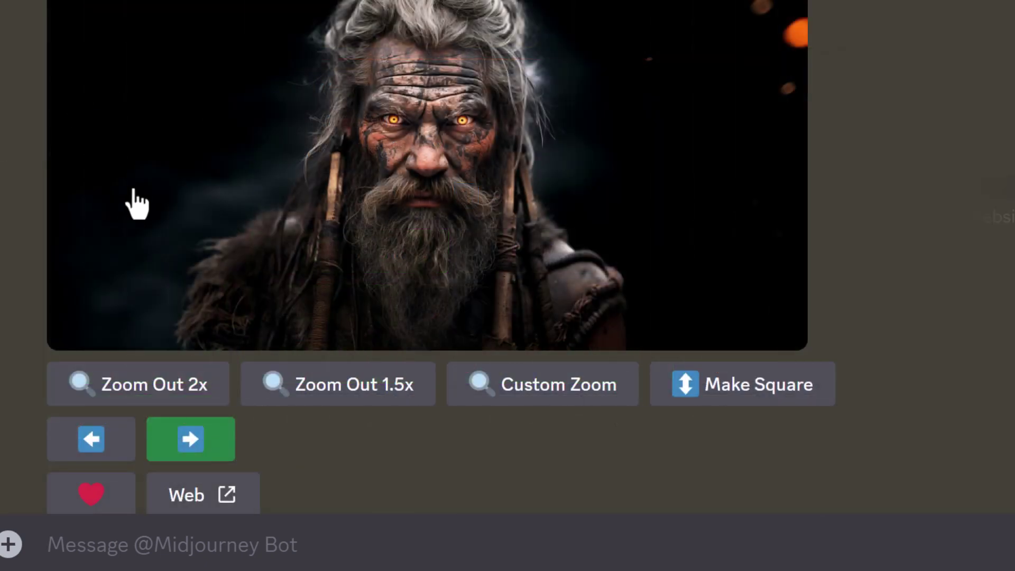
# - Pan the portrait right with the prompt 'some embers in the darkness, black background'
pyautogui.click(195, 447)
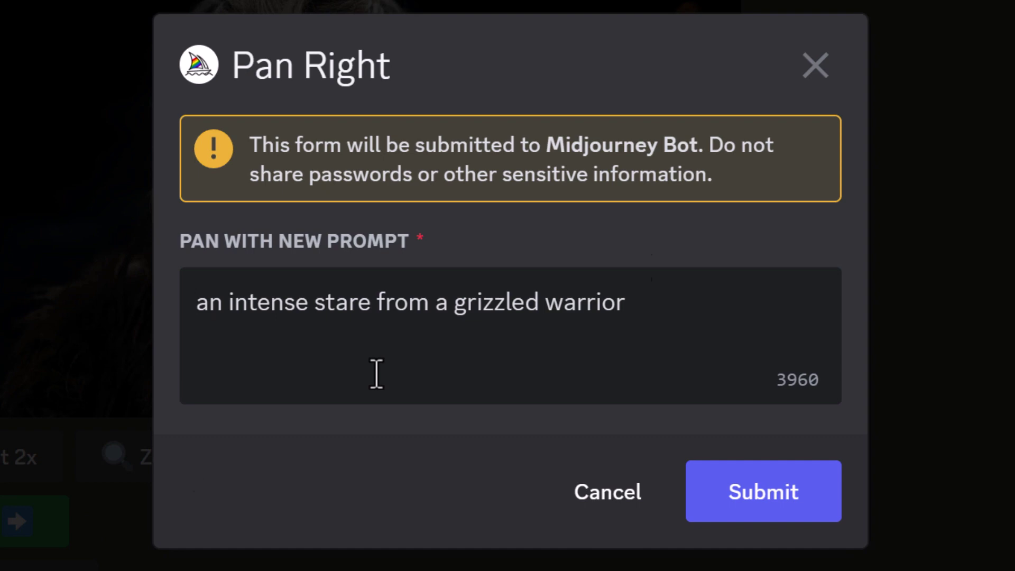
pyautogui.moveTo(641, 302); pyautogui.dragTo(44, 281)
pyautogui.write('some embers in teh dark')
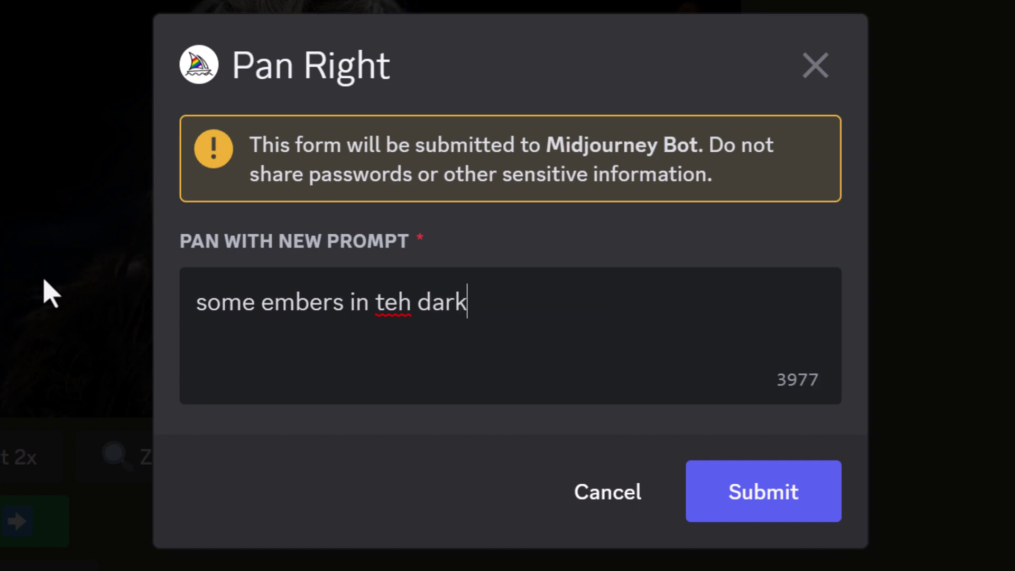
pyautogui.hotkey('ctrl', 'Left')
pyautogui.press('Left')
pyautogui.press('BackSpace')
pyautogui.press('BackSpace')
pyautogui.write('he')
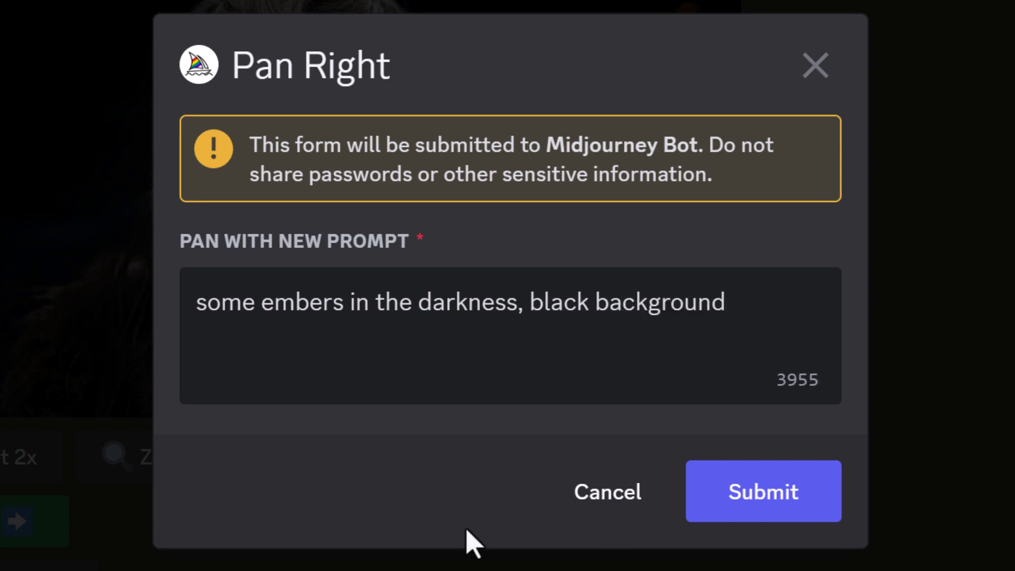
pyautogui.click(788, 515)
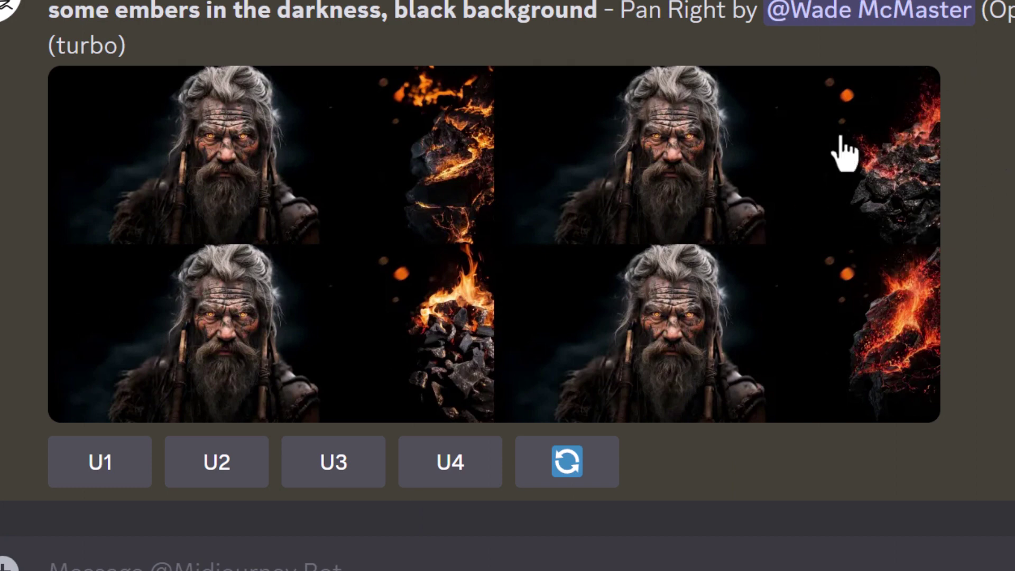
# - Reroll the right pan with the prompt trimmed to 'black background, subtle embers'
pyautogui.click(567, 464)
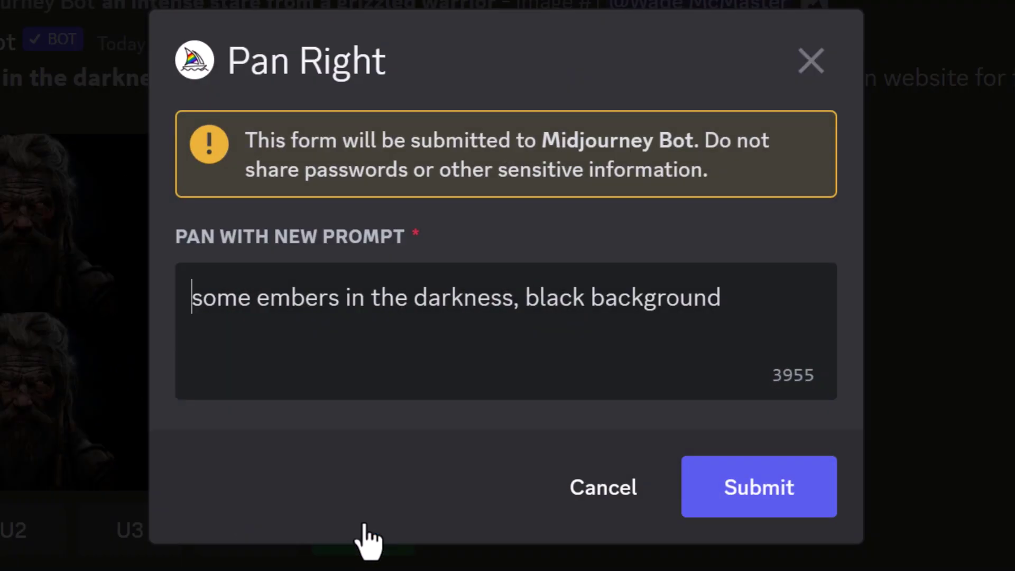
pyautogui.moveTo(524, 302); pyautogui.dragTo(95, 277)
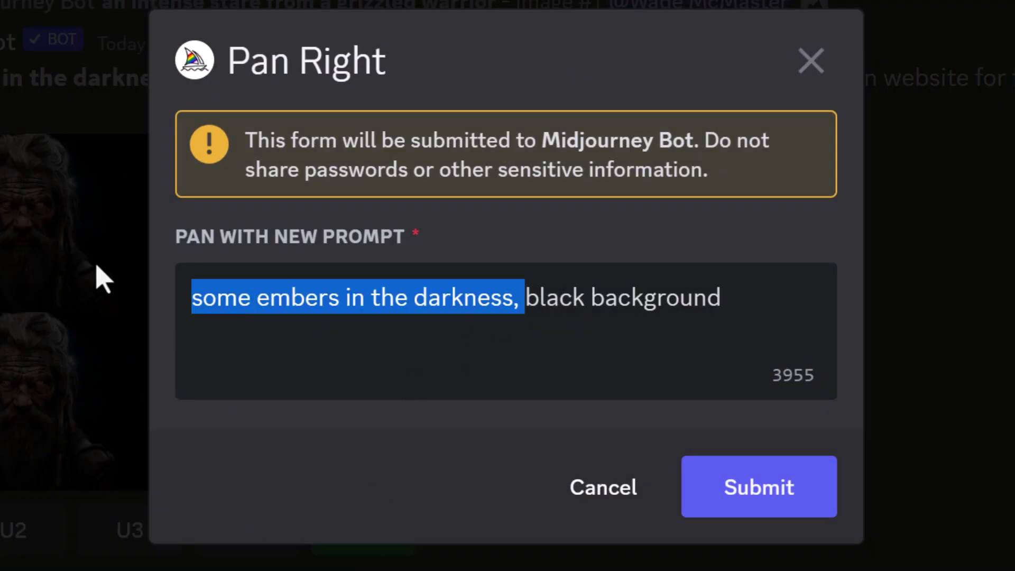
pyautogui.press('BackSpace')
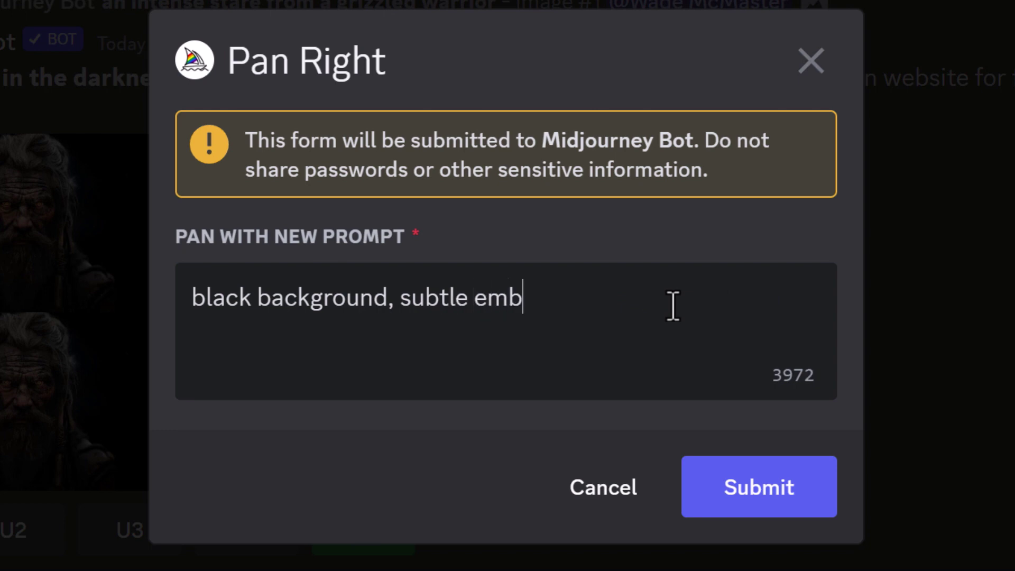
pyautogui.click(756, 502)
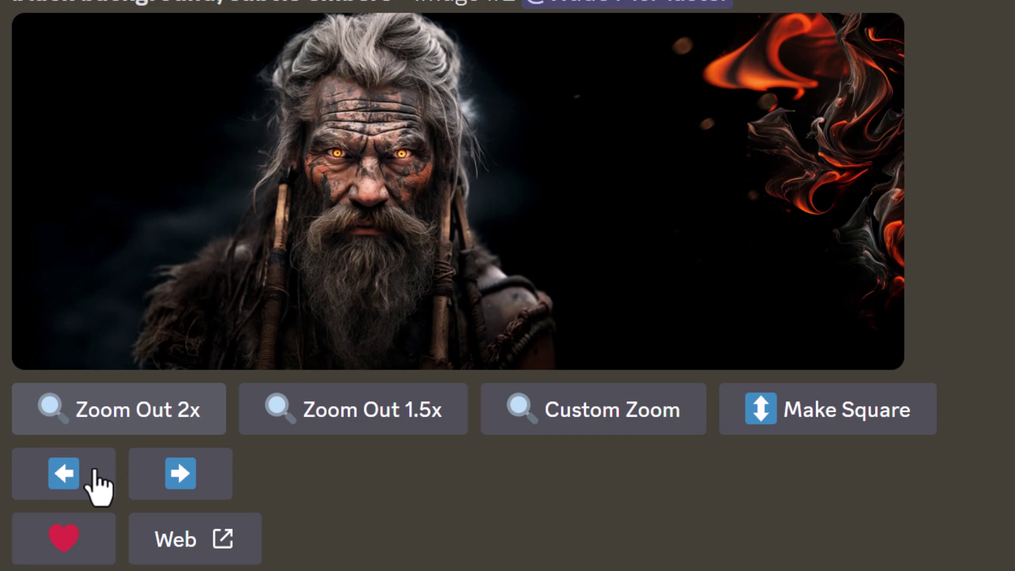
# - Pan the portrait left with a prompt about a tiny red full moon in darkness and mist
pyautogui.click(73, 476)
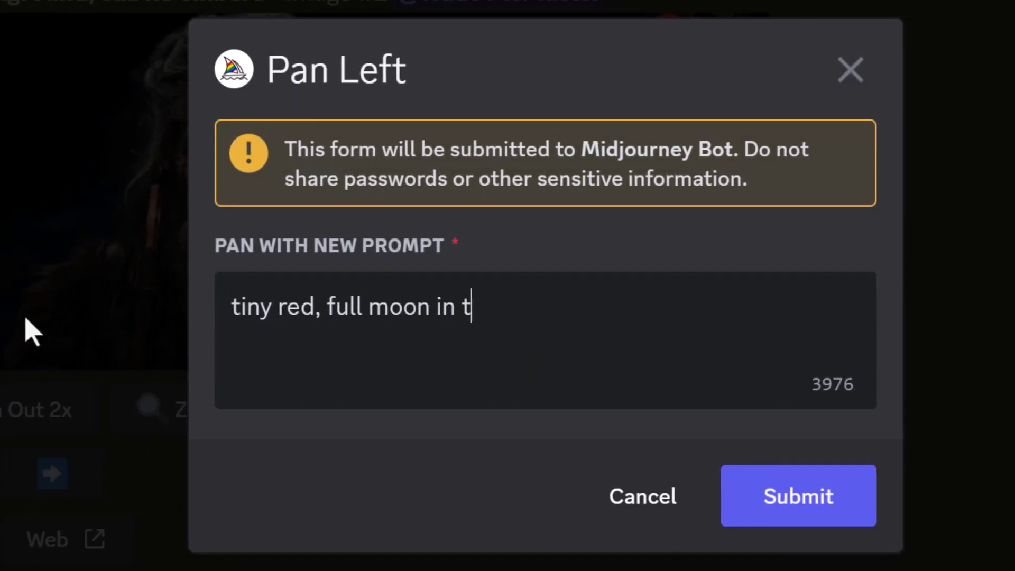
pyautogui.write('in the darkness and myst')
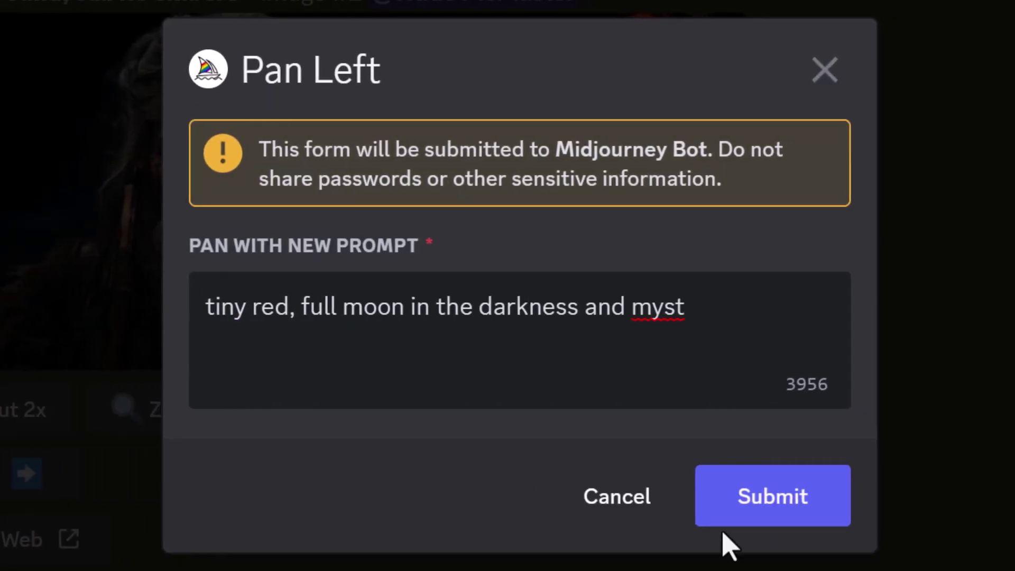
pyautogui.click(774, 510)
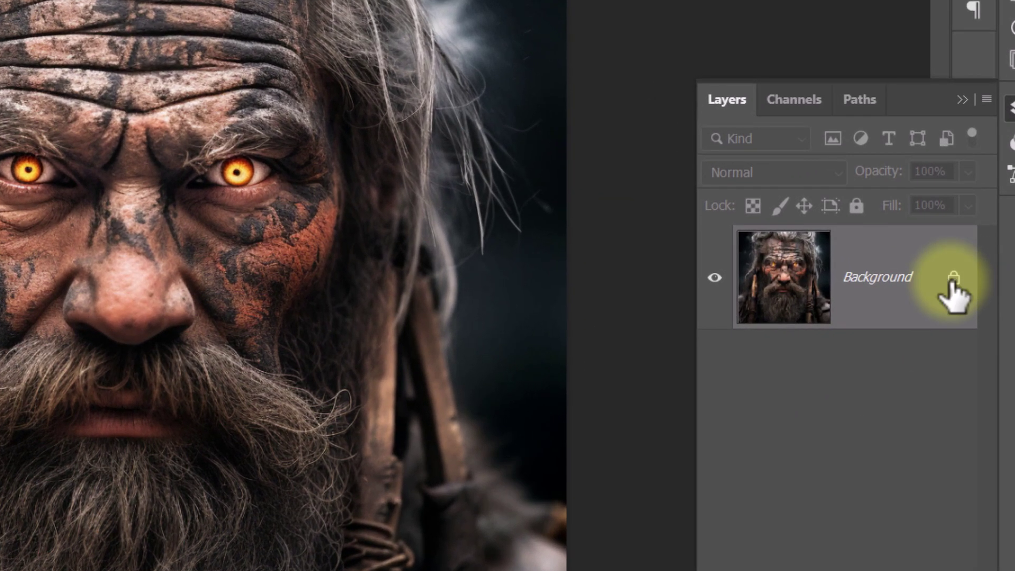
# - Unlock the Background layer and place the second warrior image as an embedded layer
pyautogui.click(954, 279)
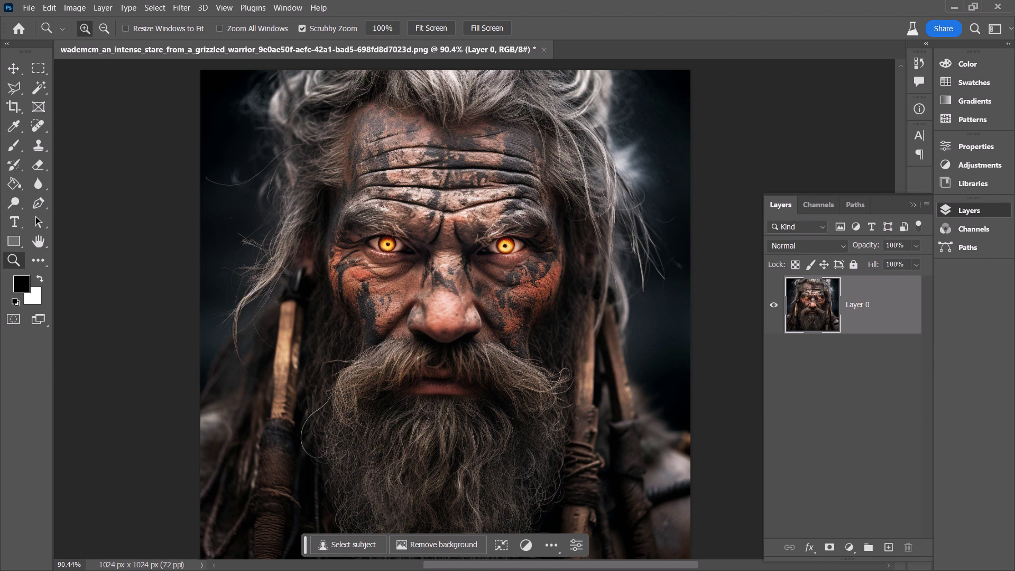
pyautogui.click(29, 7)
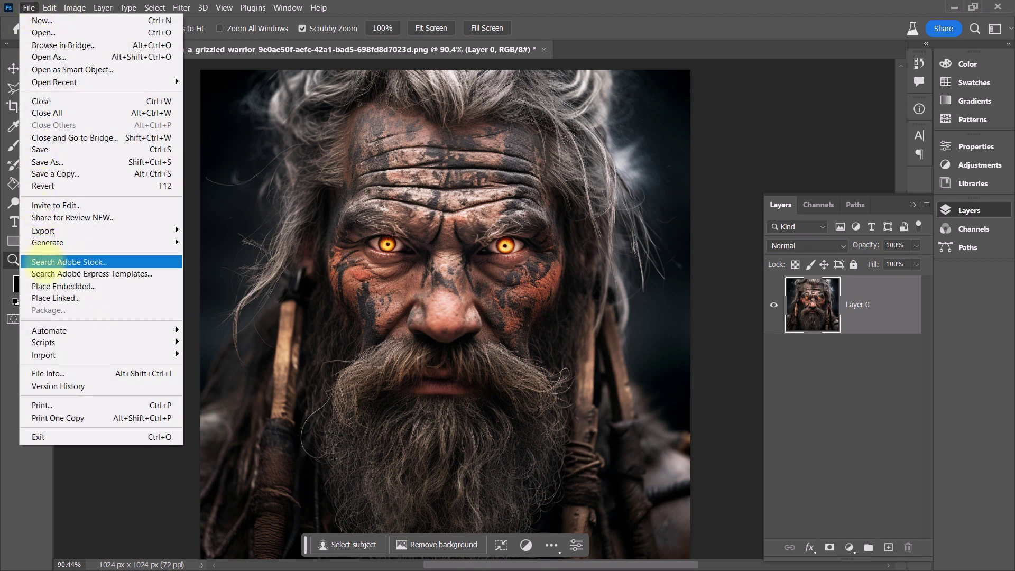
pyautogui.click(56, 286)
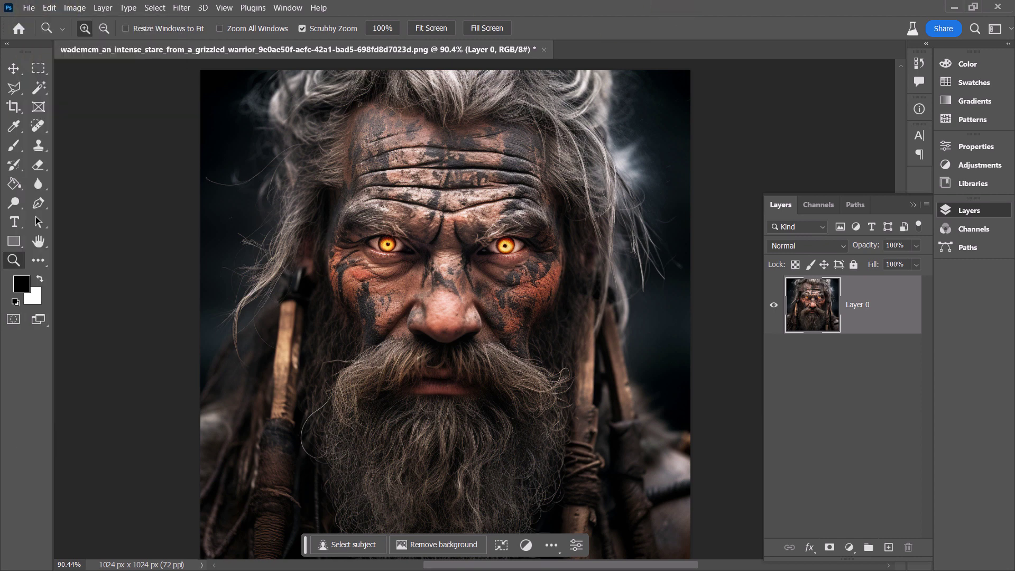
pyautogui.moveTo(82, 159); pyautogui.dragTo(494, 263)
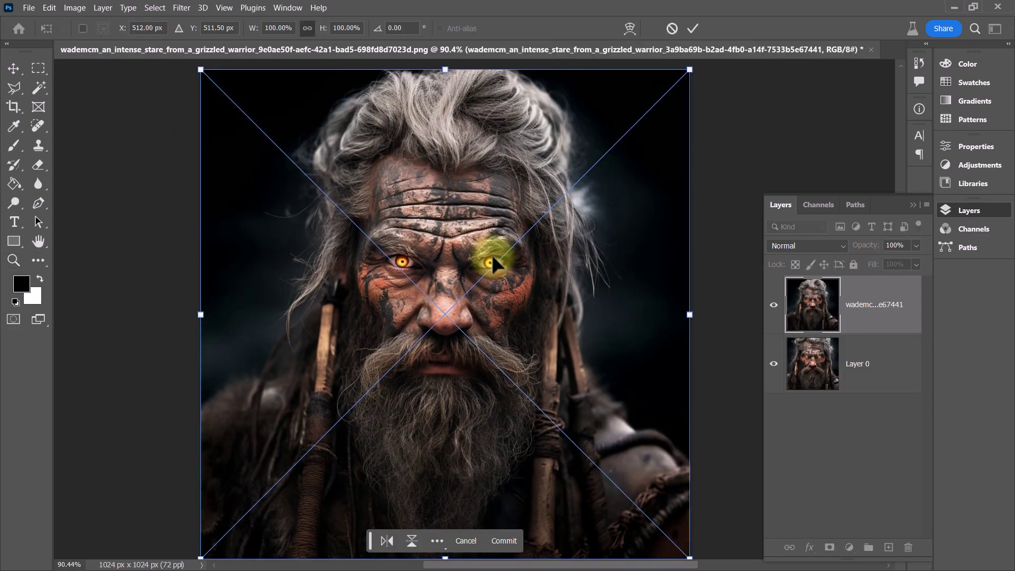
pyautogui.press('Return')
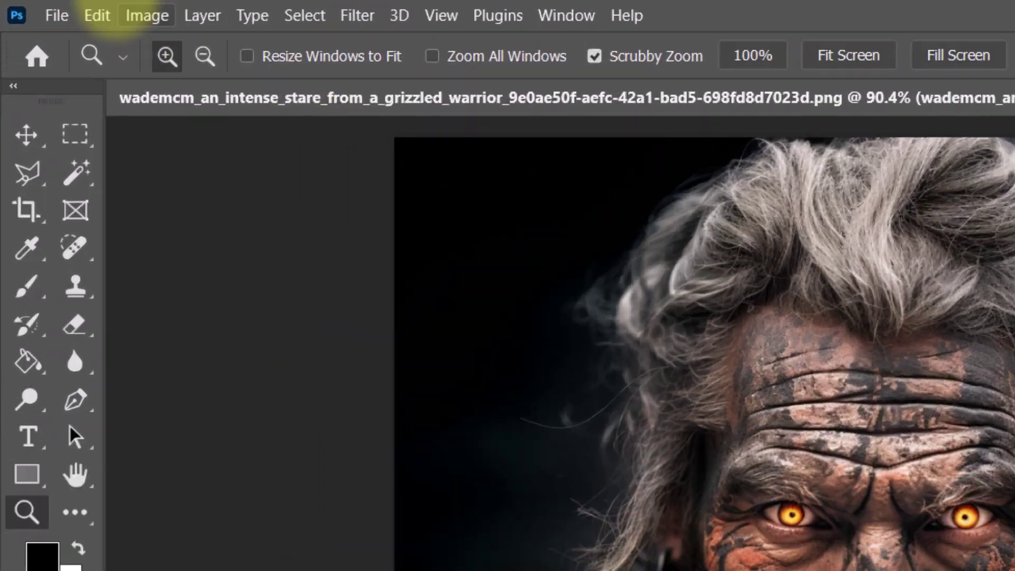
# - Enlarge the canvas to 133.33% width and height, giving 1365 × 1365 px
pyautogui.click(74, 8)
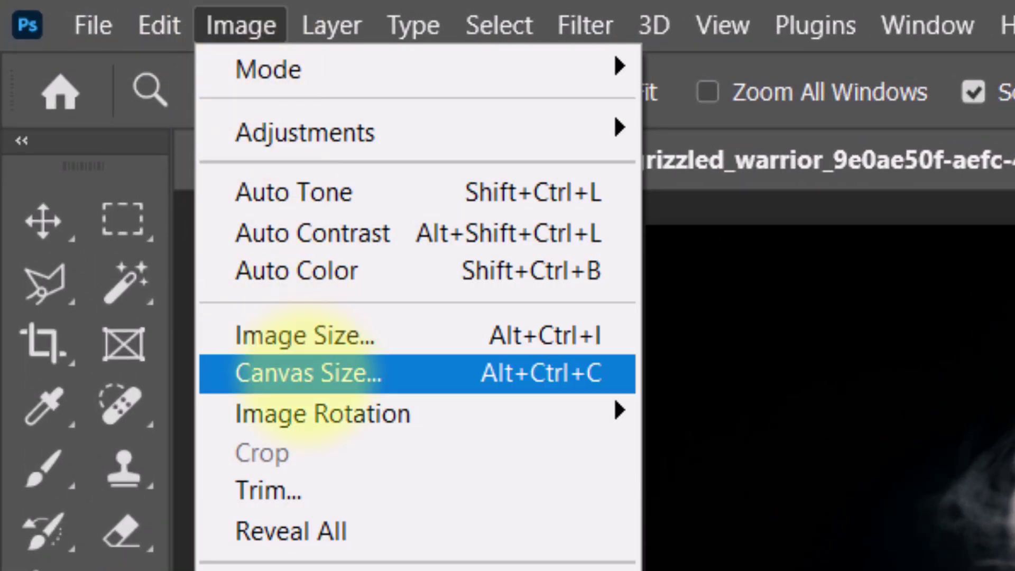
pyautogui.click(318, 374)
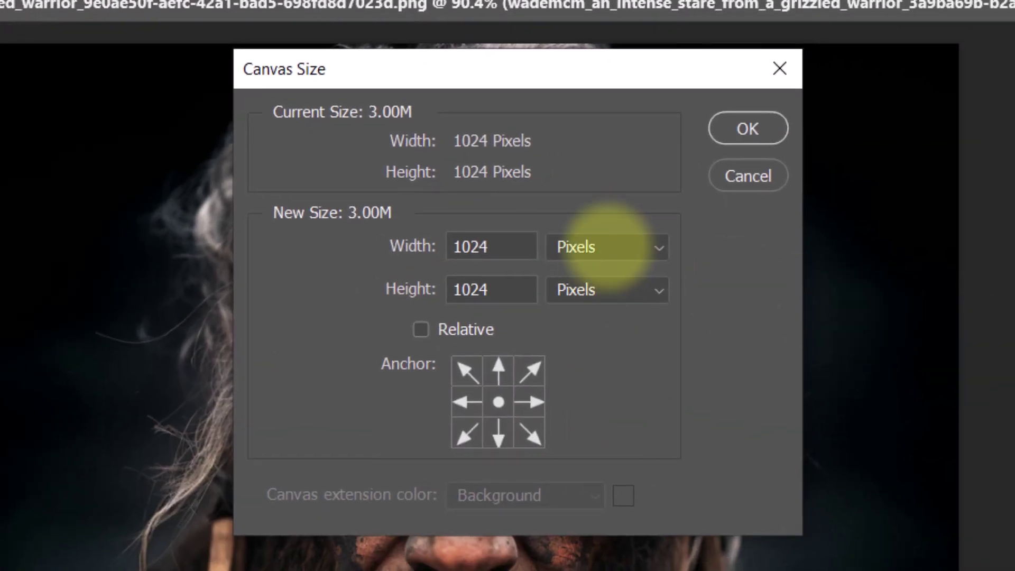
pyautogui.click(611, 247)
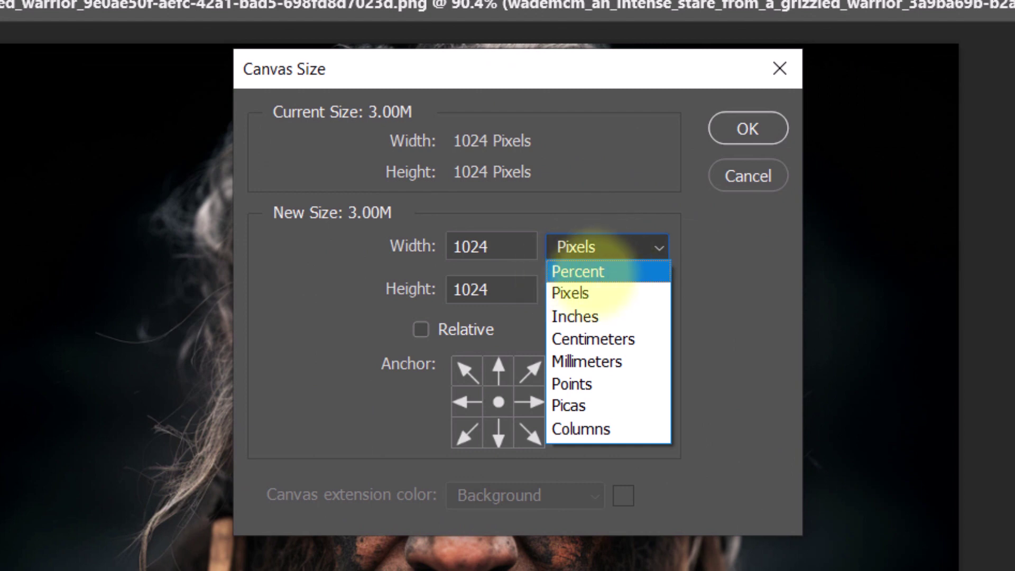
pyautogui.click(578, 271)
pyautogui.moveTo(479, 246); pyautogui.dragTo(464, 247)
pyautogui.write('33.33')
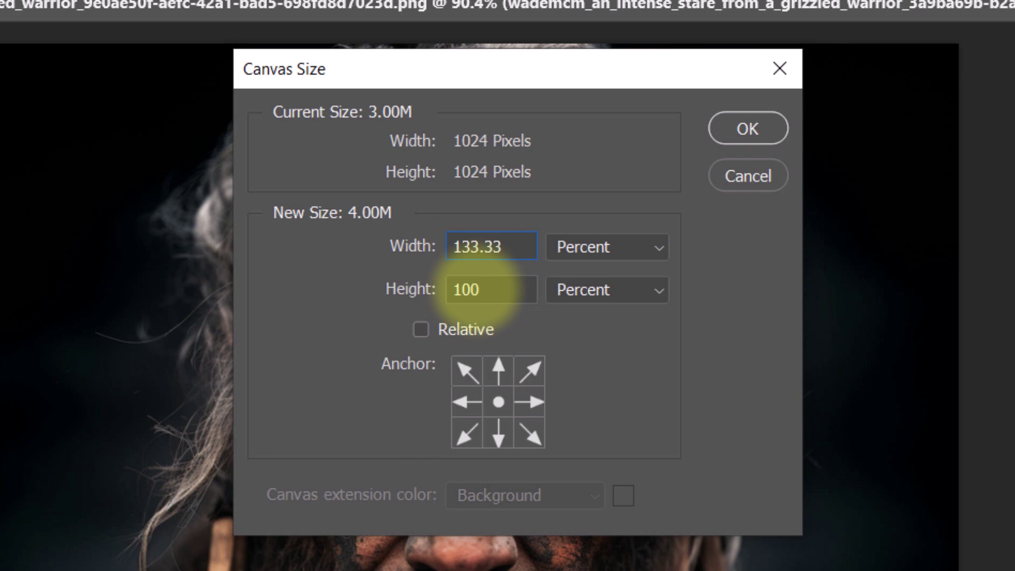
pyautogui.press('Tab')
pyautogui.write('133.33')
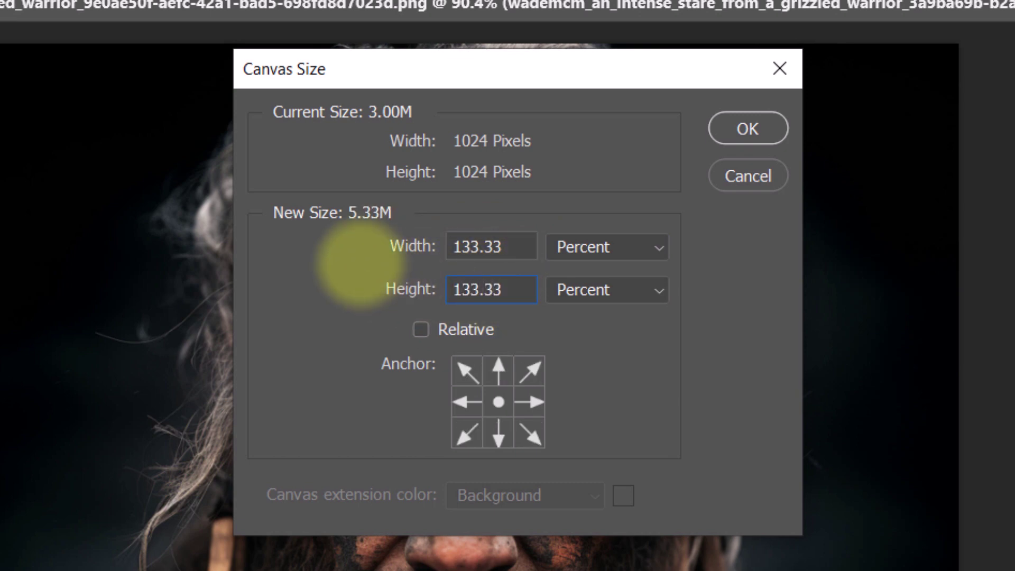
pyautogui.click(747, 128)
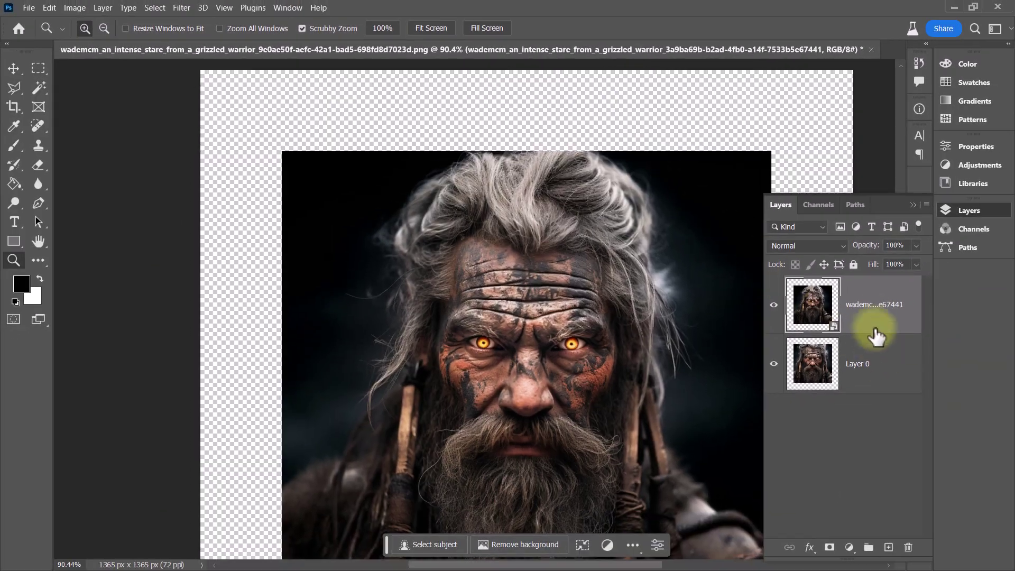
# - Move the placed warrior layer below Layer 0 and scale it to 133.33% width with linked proportions
pyautogui.moveTo(884, 304); pyautogui.dragTo(877, 378)
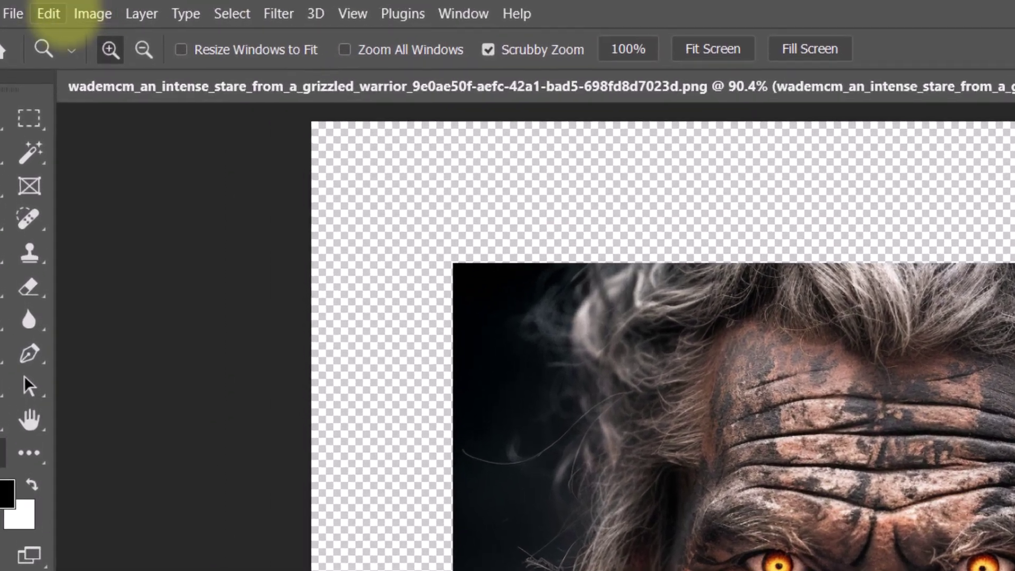
pyautogui.click(49, 7)
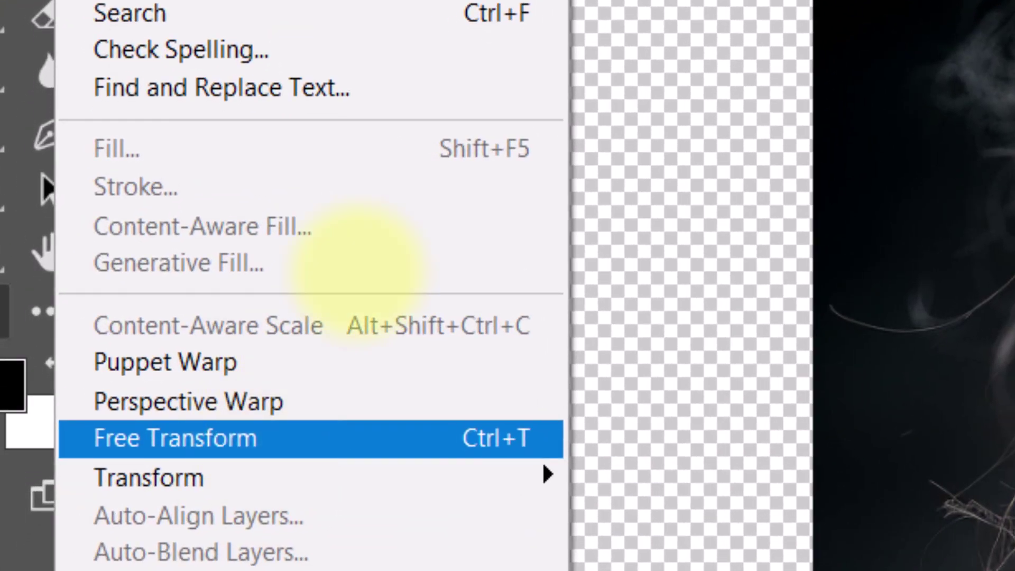
pyautogui.press('Return')
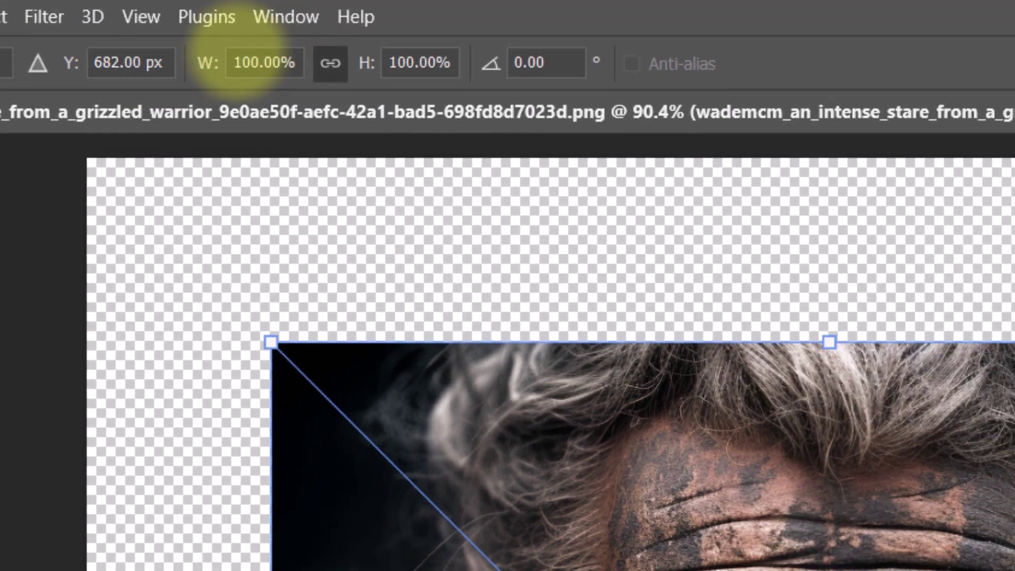
pyautogui.click(233, 63)
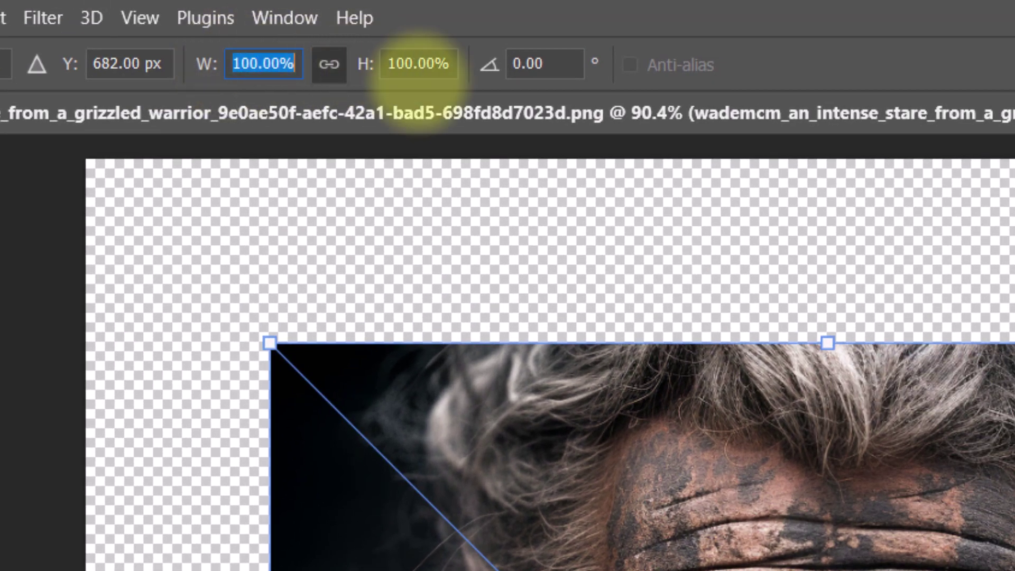
pyautogui.write('133.33')
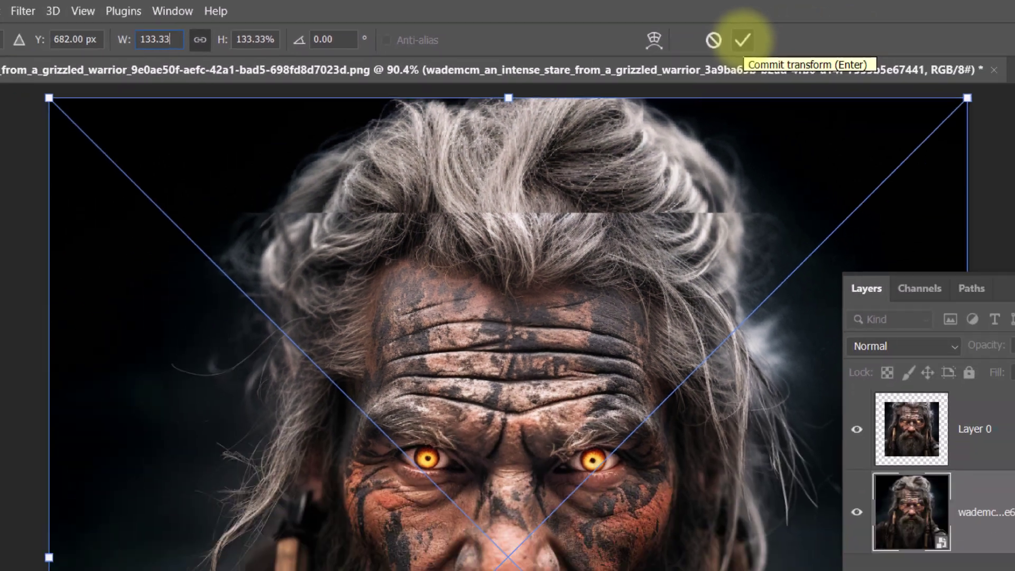
pyautogui.click(849, 65)
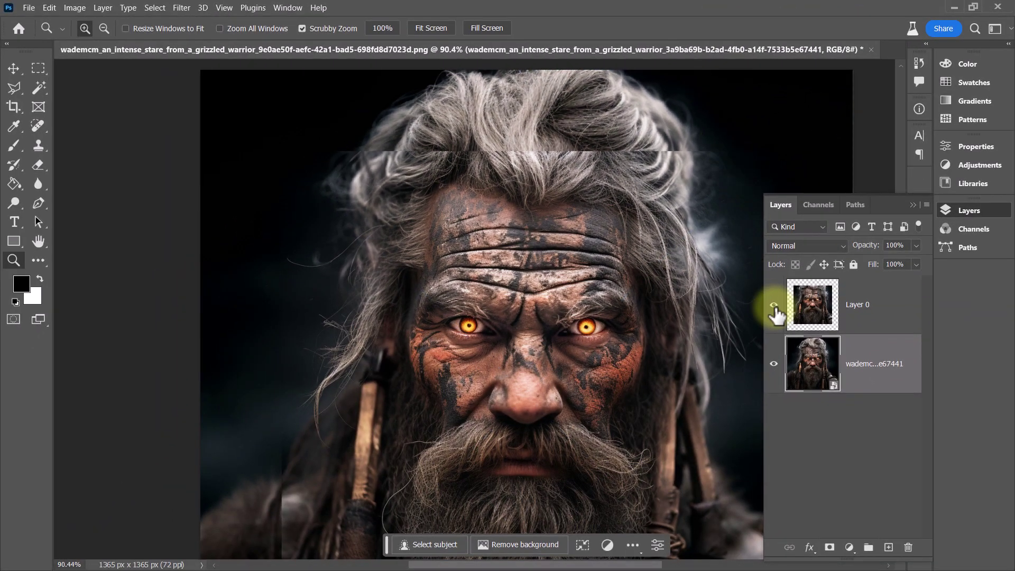
pyautogui.click(774, 305)
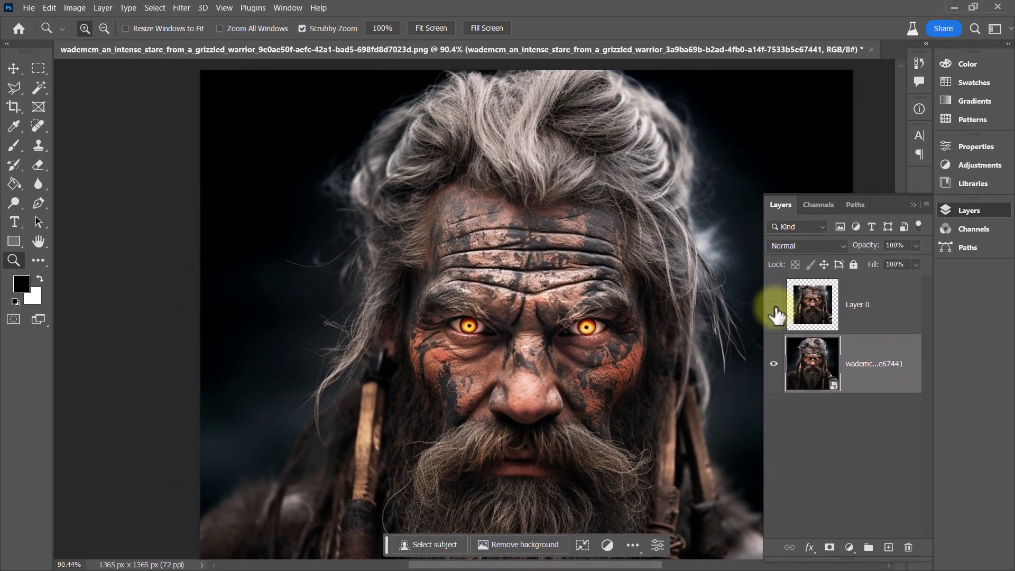
pyautogui.click(774, 305)
pyautogui.moveTo(723, 184); pyautogui.dragTo(436, 152)
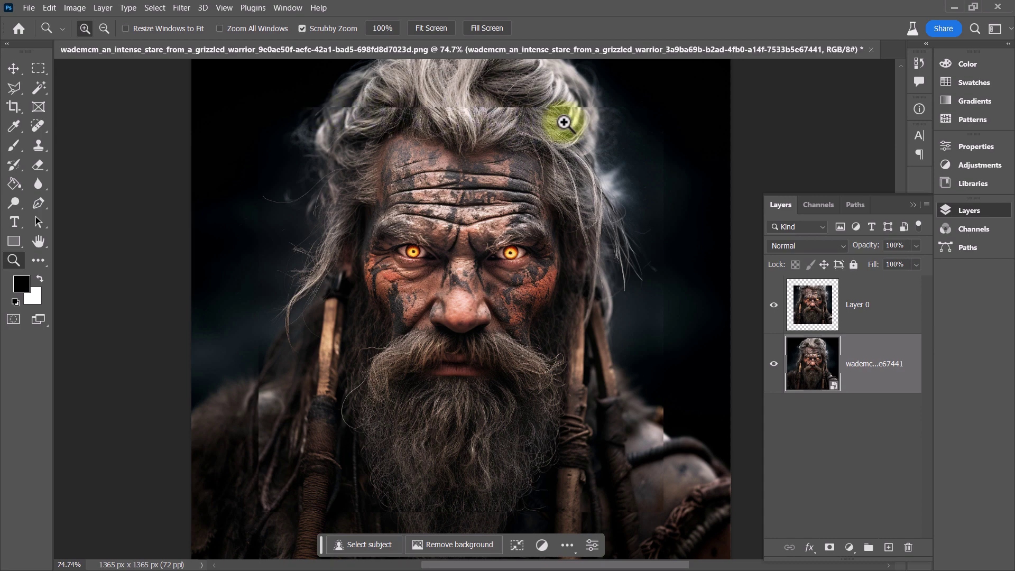
pyautogui.click(809, 311)
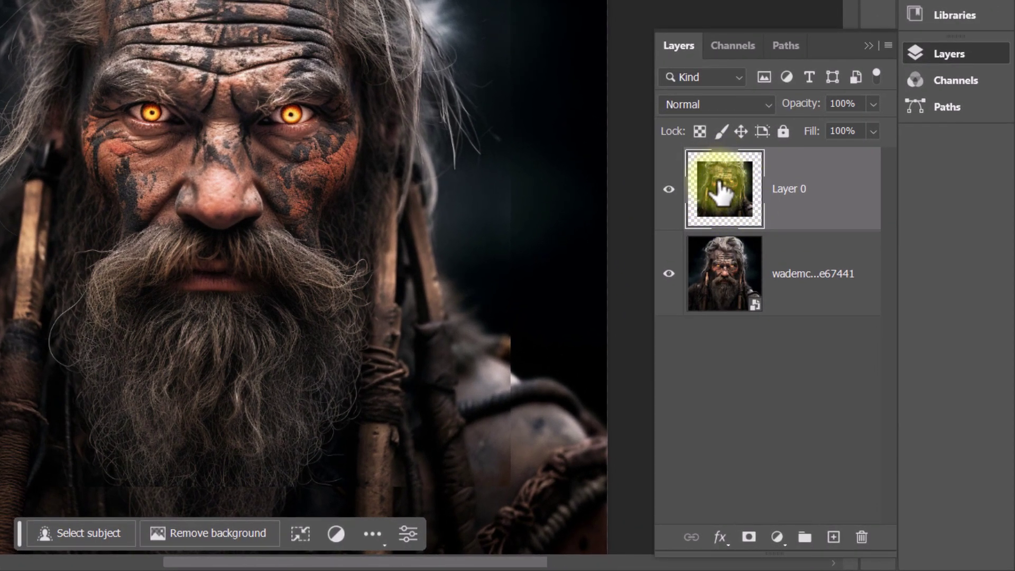
# - Add a layer mask to Layer 0 and set up a 99 px, 0% hardness brush with default black/white colours
pyautogui.click(748, 537)
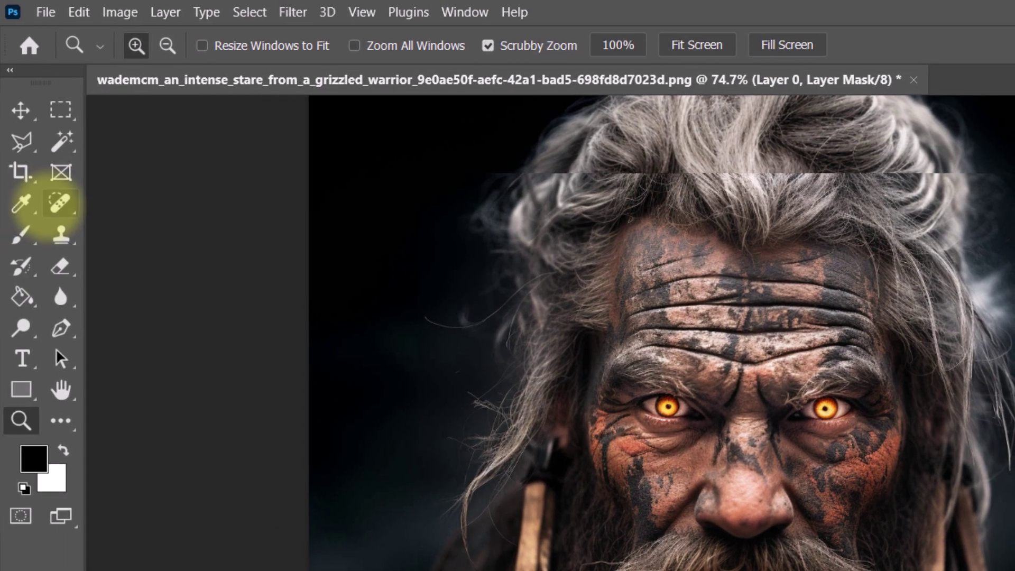
pyautogui.click(21, 234)
pyautogui.click(101, 46)
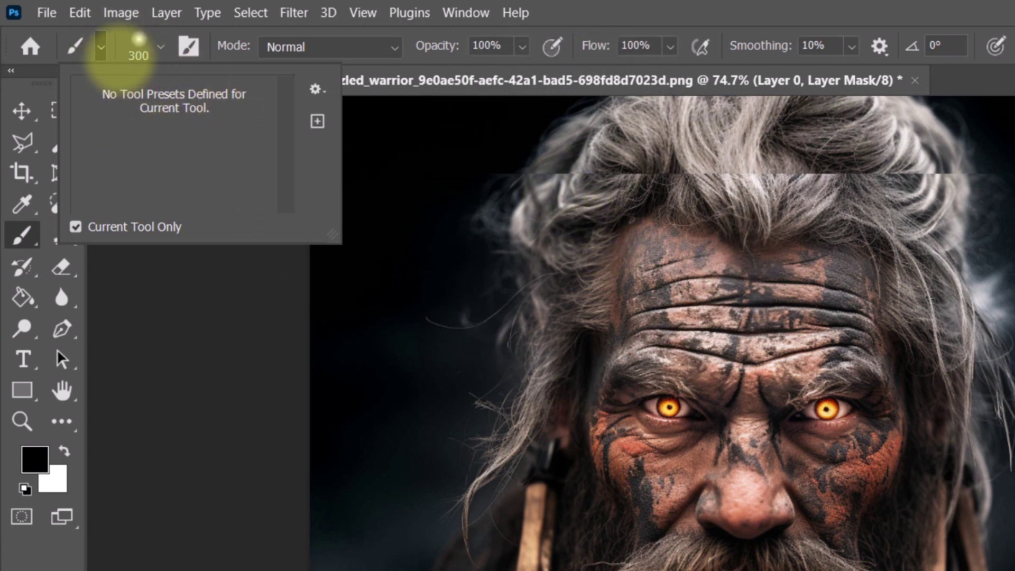
pyautogui.click(139, 47)
pyautogui.moveTo(226, 113); pyautogui.dragTo(217, 114)
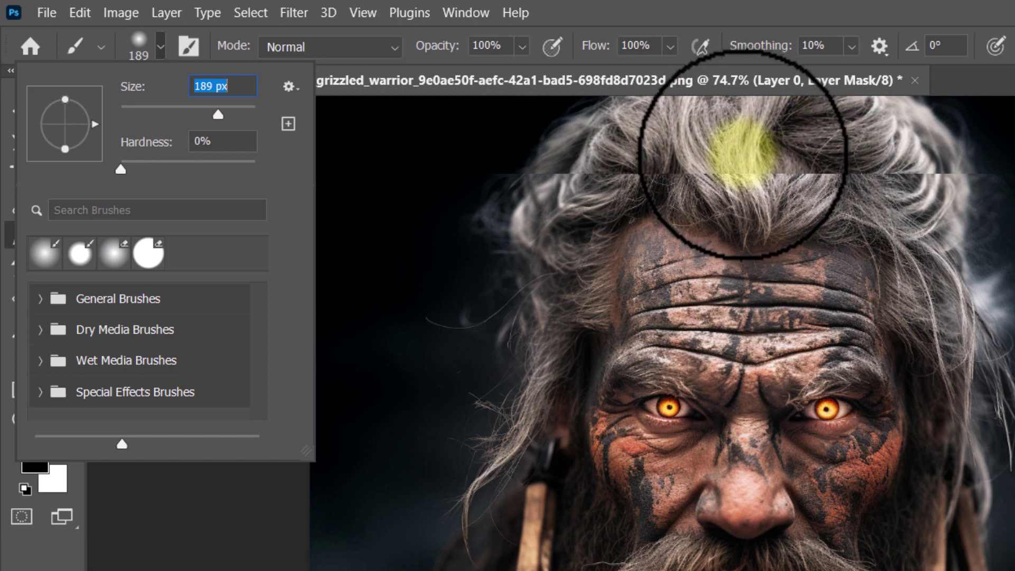
pyautogui.click(186, 114)
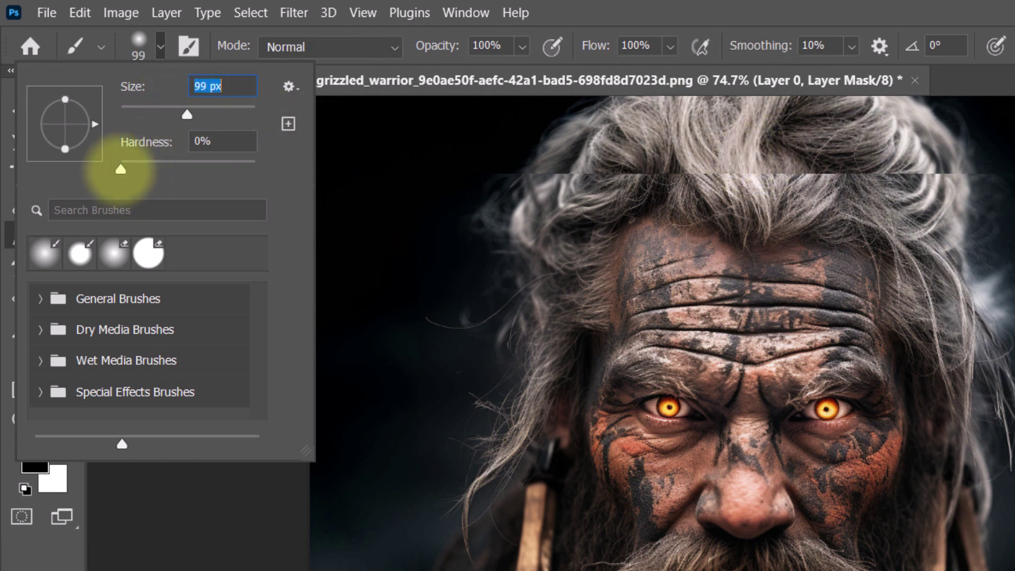
pyautogui.click(121, 170)
pyautogui.click(29, 550)
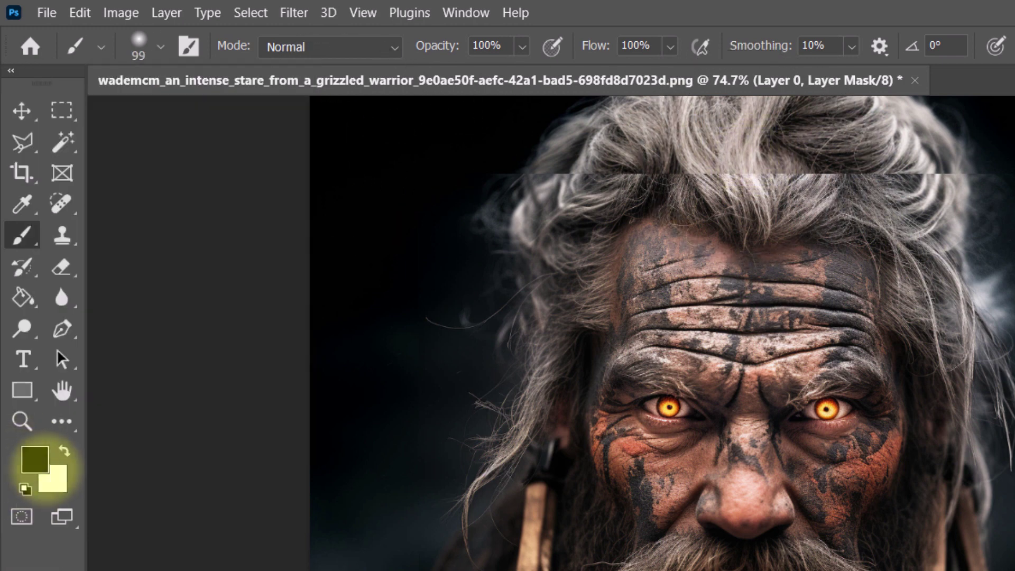
pyautogui.click(25, 488)
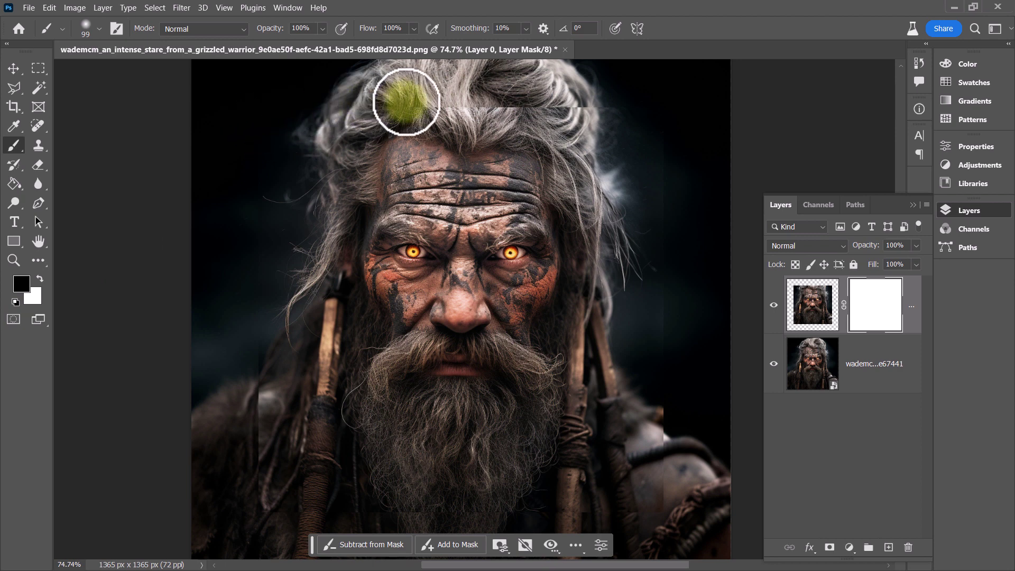
# - Paint black over the top, right, bottom and left edges to hide the seams, then unlock the Background
pyautogui.moveTo(425, 101); pyautogui.dragTo(618, 100)
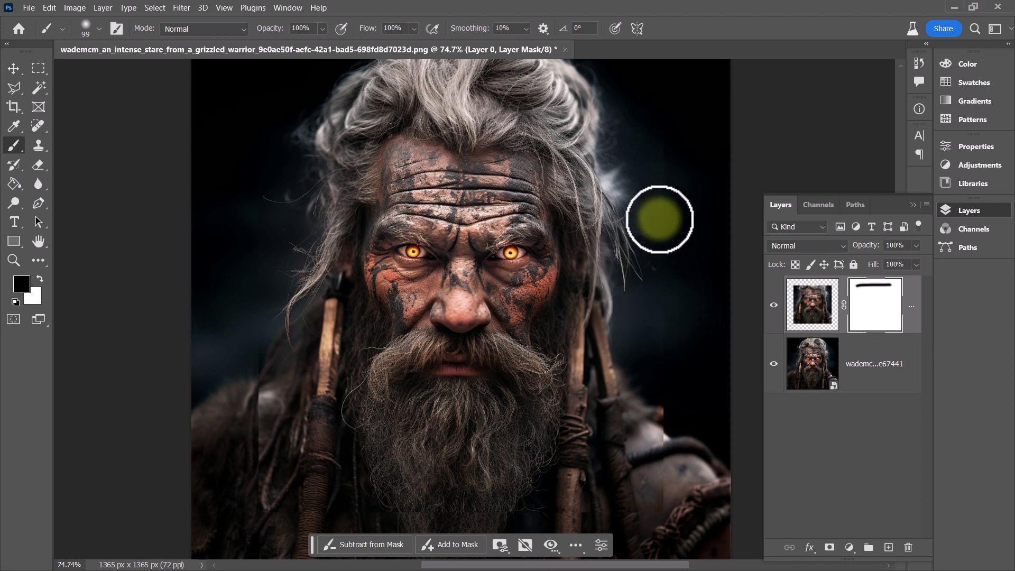
pyautogui.moveTo(668, 313)
pyautogui.mouseDown()
pyautogui.moveTo(657, 127)
pyautogui.moveTo(649, 148)
pyautogui.moveTo(661, 222)
pyautogui.mouseUp()
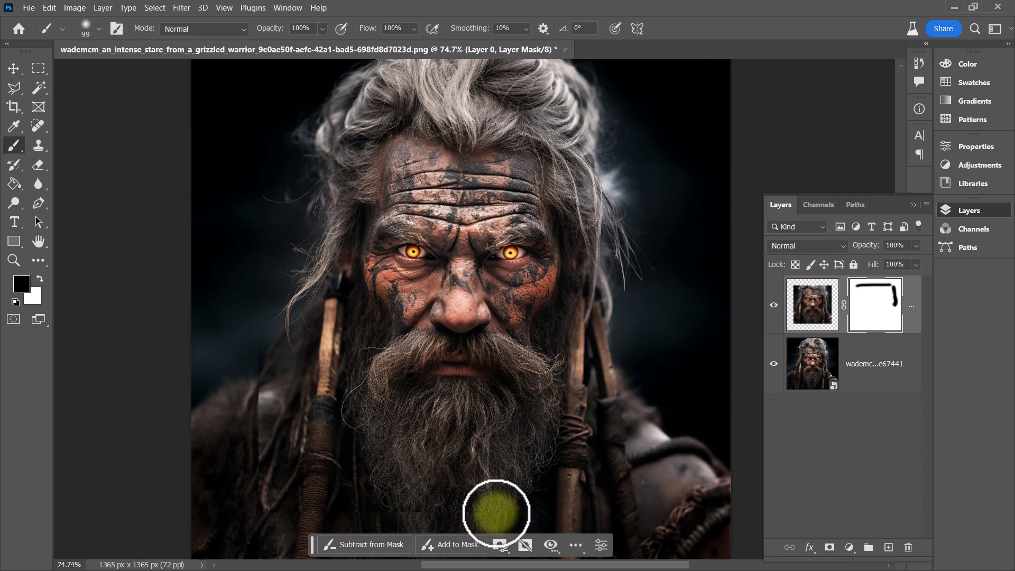
pyautogui.moveTo(497, 512); pyautogui.dragTo(278, 517)
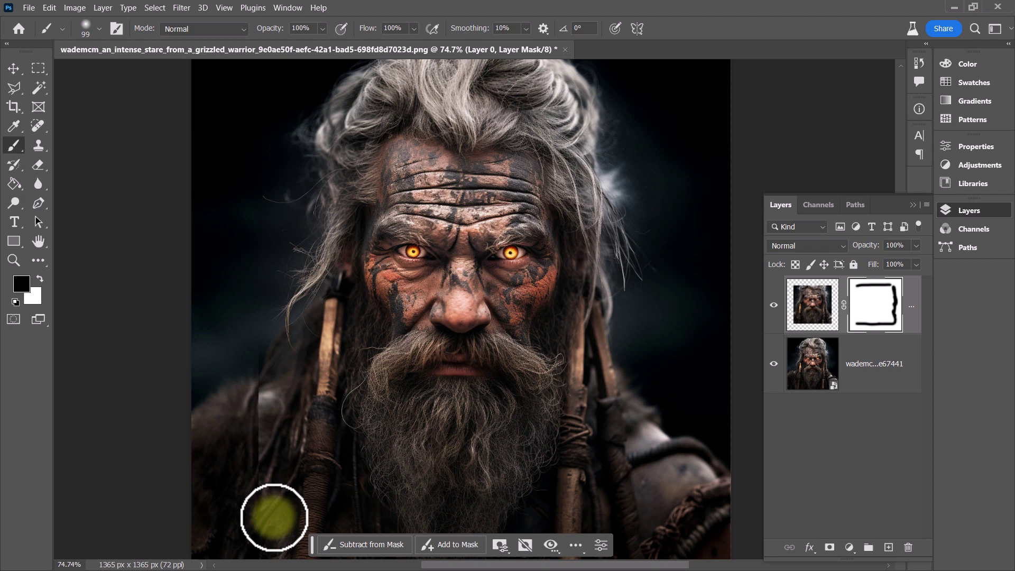
pyautogui.moveTo(258, 397); pyautogui.dragTo(267, 85)
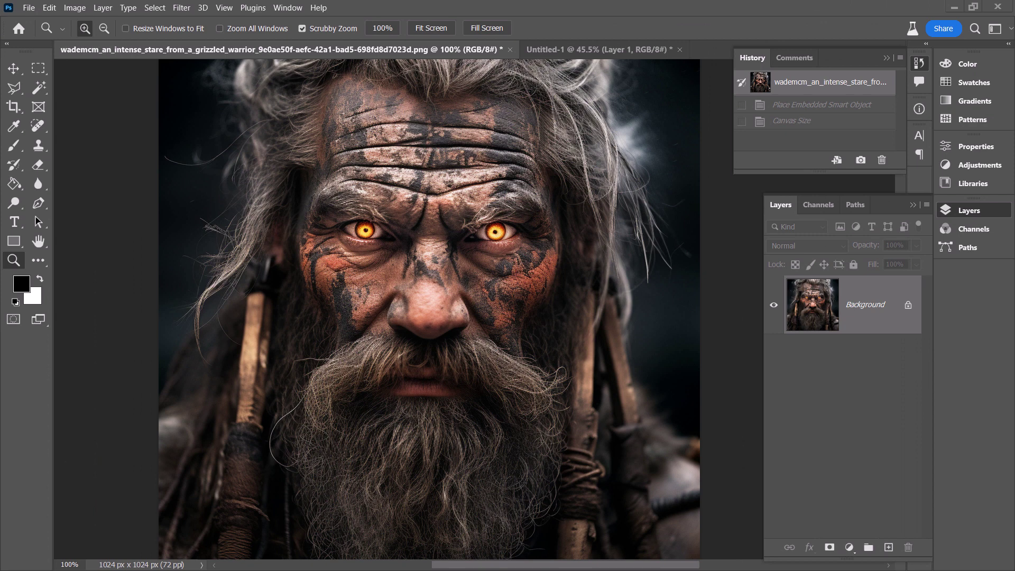
pyautogui.click(908, 307)
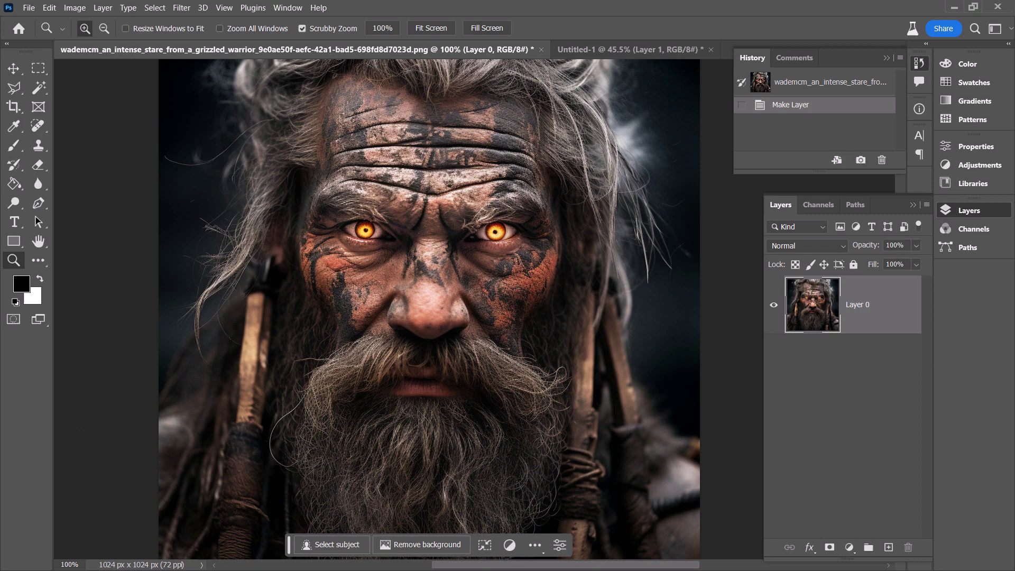
# - Place the full-body warrior image as an embedded layer above Layer 0
pyautogui.moveTo(58, 191); pyautogui.dragTo(456, 294)
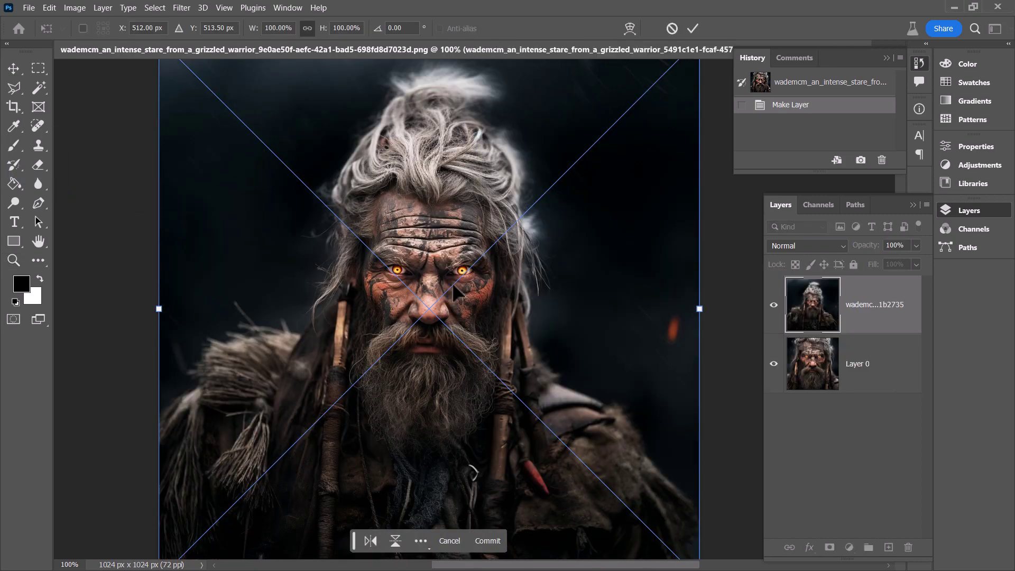
pyautogui.press('Return')
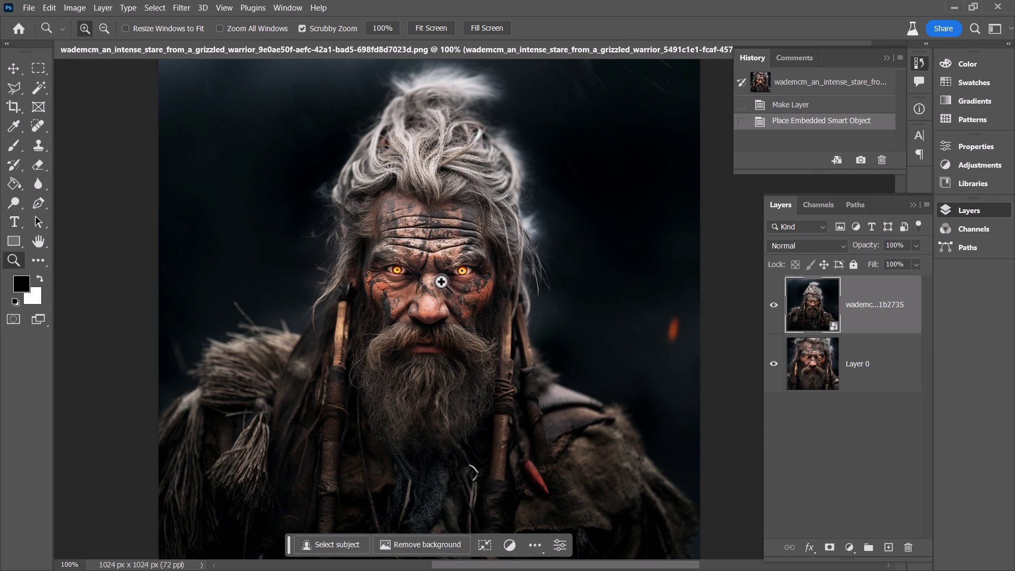
pyautogui.click(74, 7)
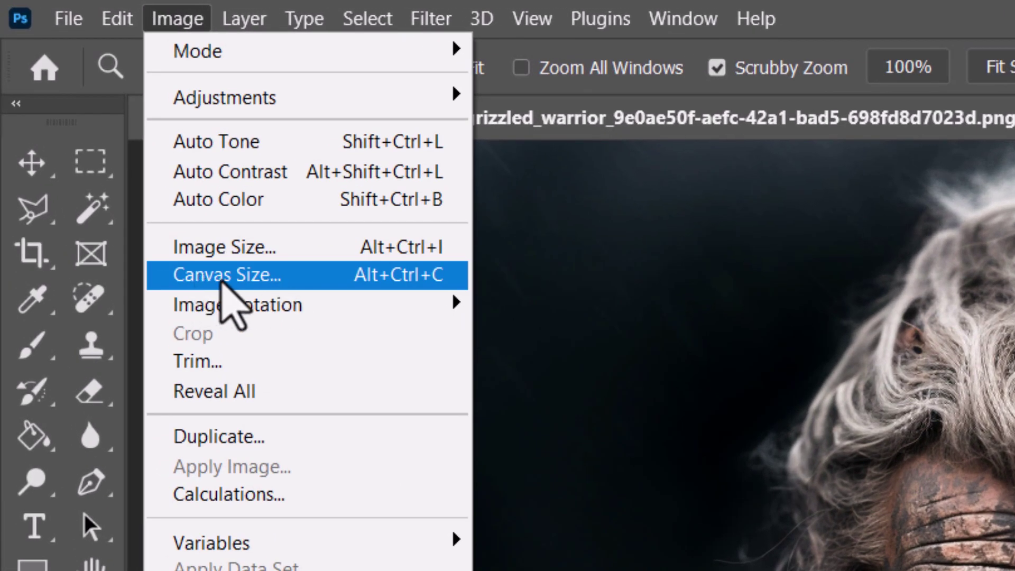
# - Set the canvas size to 200% width and 200% height using Percent units
pyautogui.click(222, 283)
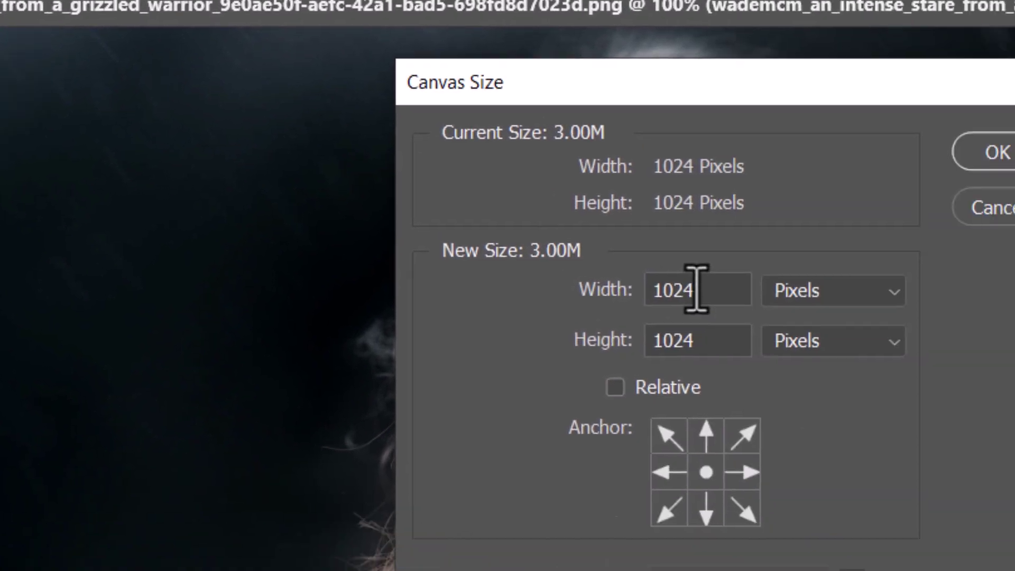
pyautogui.click(1014, 410)
pyautogui.click(608, 251)
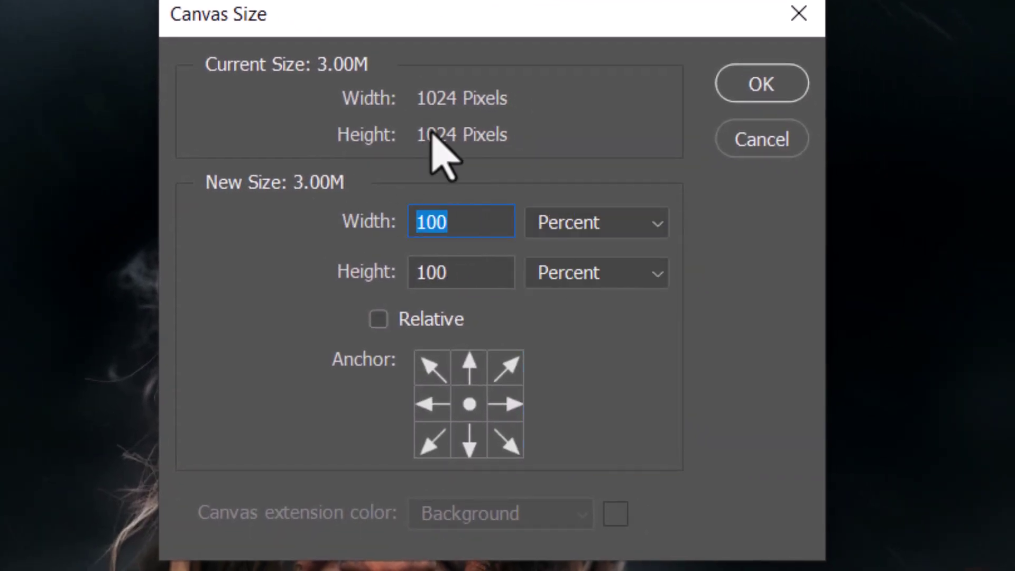
pyautogui.write('200')
pyautogui.press('Tab')
pyautogui.write('200')
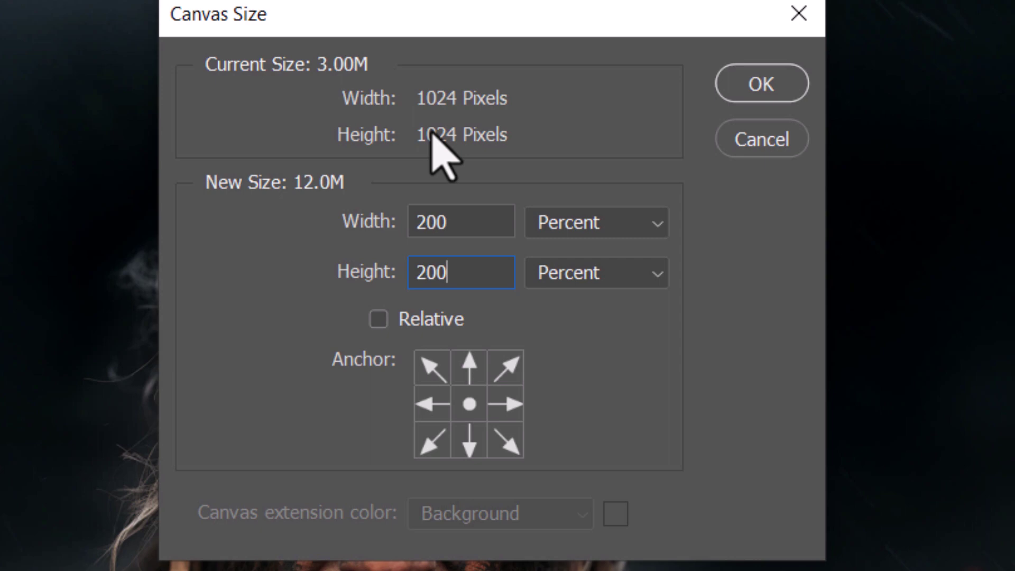
pyautogui.press('Return')
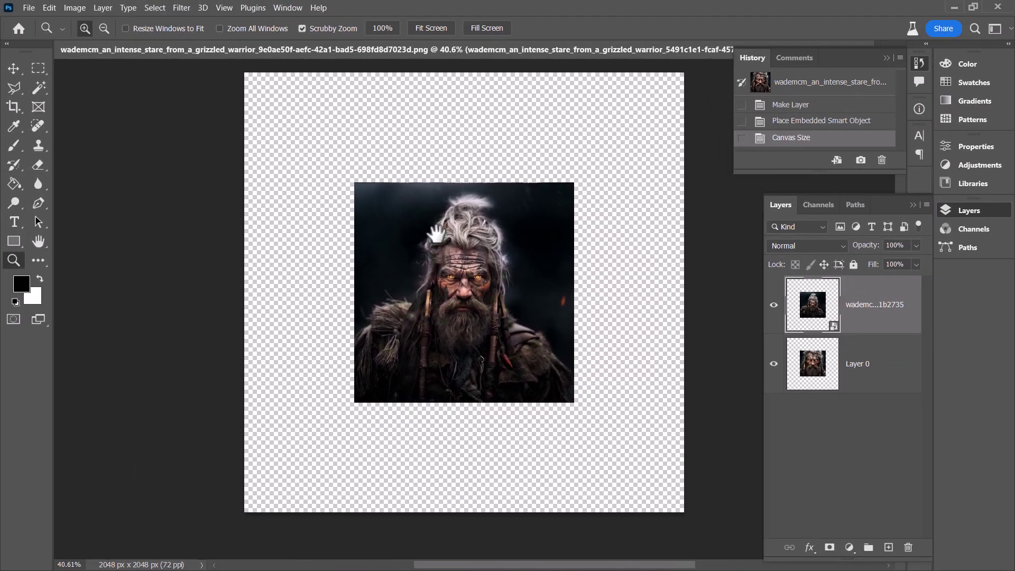
# - Move the new warrior layer beneath Layer 0 and apply a 200% Free Transform enlargement
pyautogui.moveTo(437, 232); pyautogui.dragTo(426, 236)
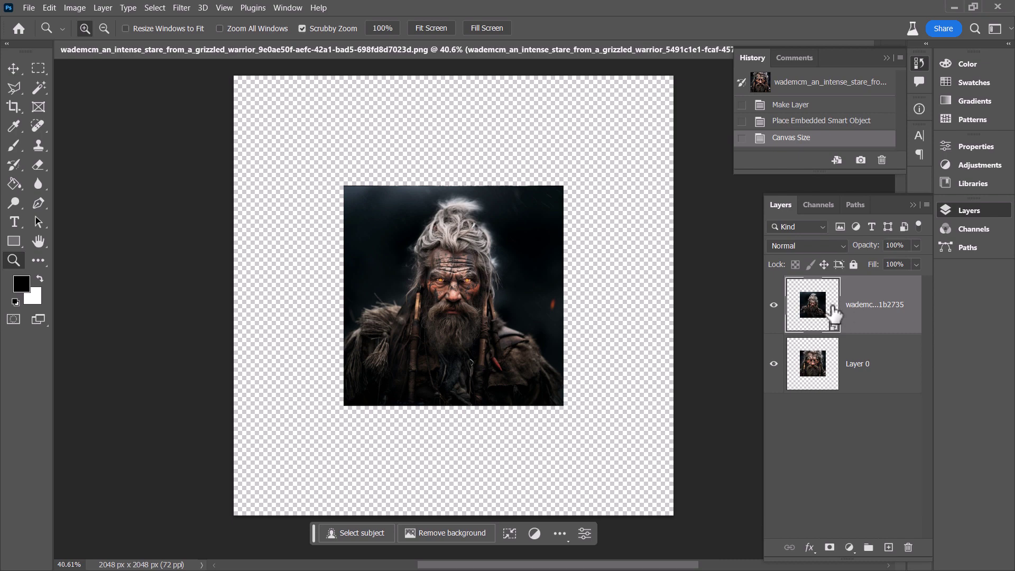
pyautogui.moveTo(867, 311); pyautogui.dragTo(858, 379)
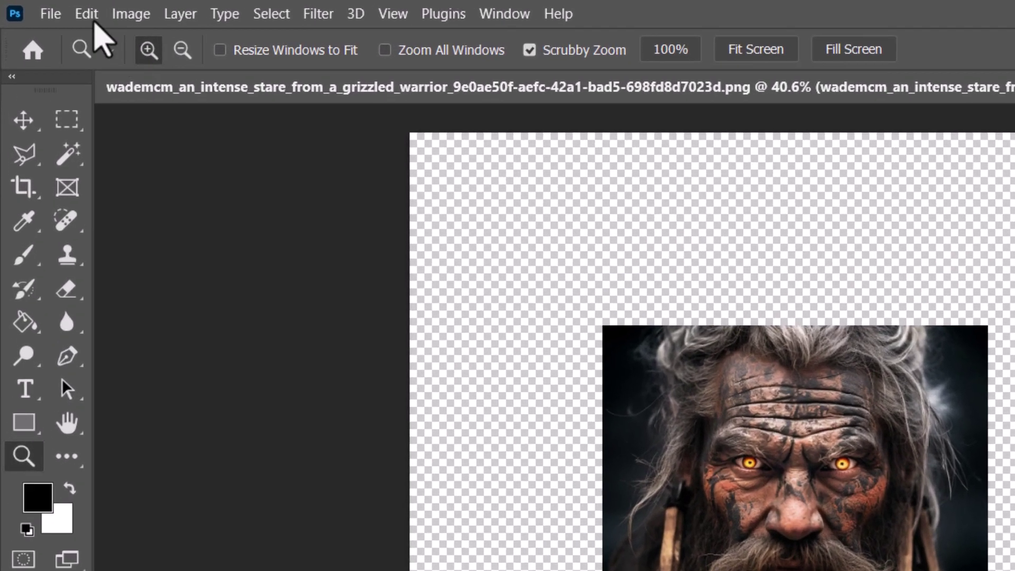
pyautogui.click(49, 7)
pyautogui.click(159, 555)
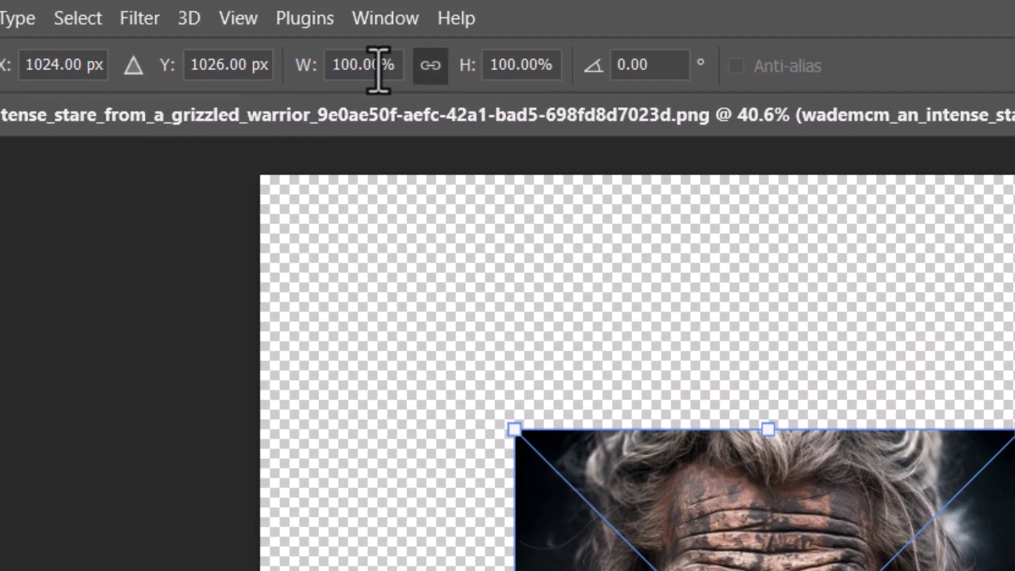
pyautogui.doubleClick(467, 55)
pyautogui.write('200')
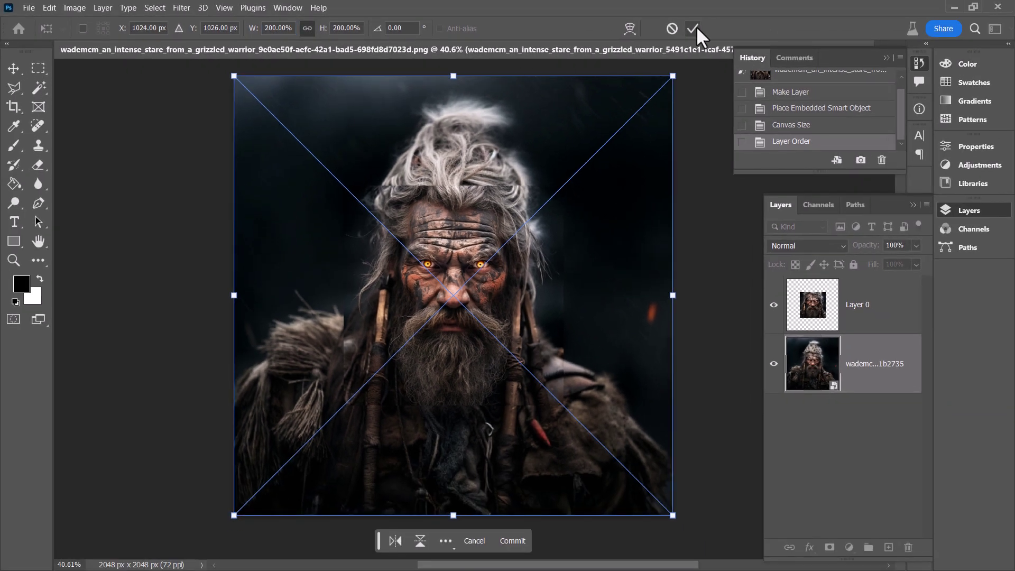
pyautogui.click(695, 28)
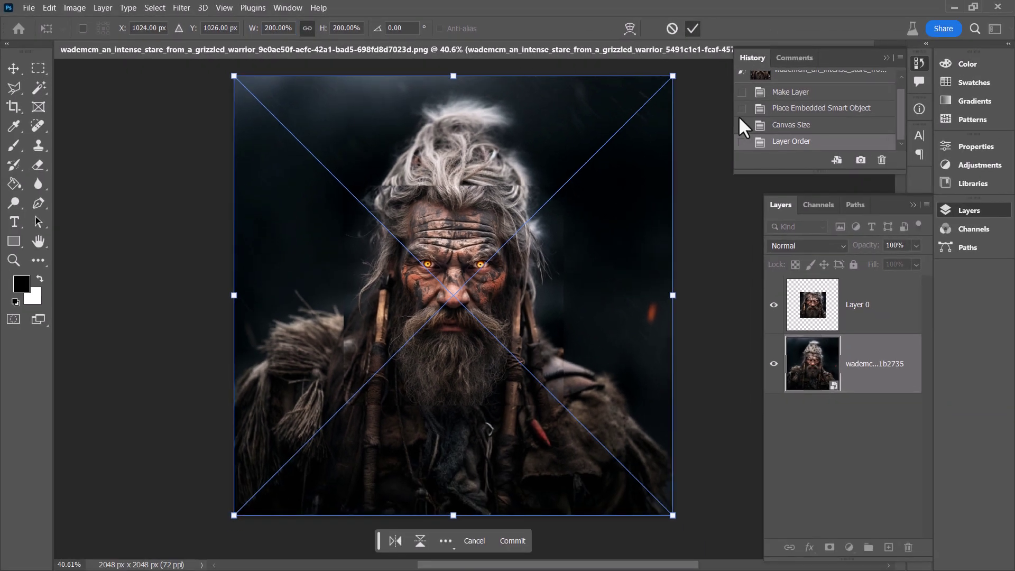
# - Toggle Layer 0 to compare, add a layer mask to it, and set a 250 px brush
pyautogui.click(774, 305)
pyautogui.click(774, 306)
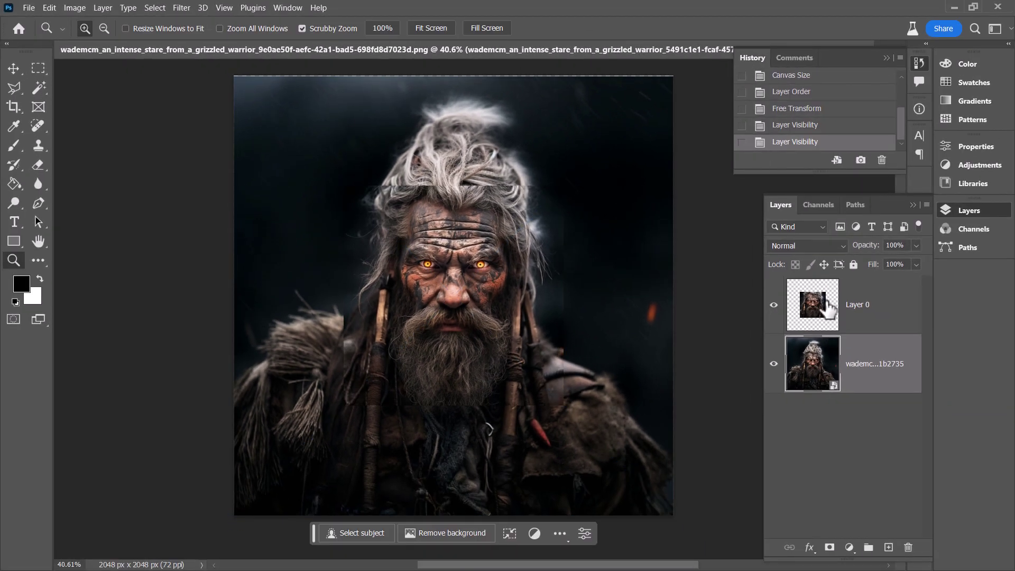
pyautogui.click(824, 311)
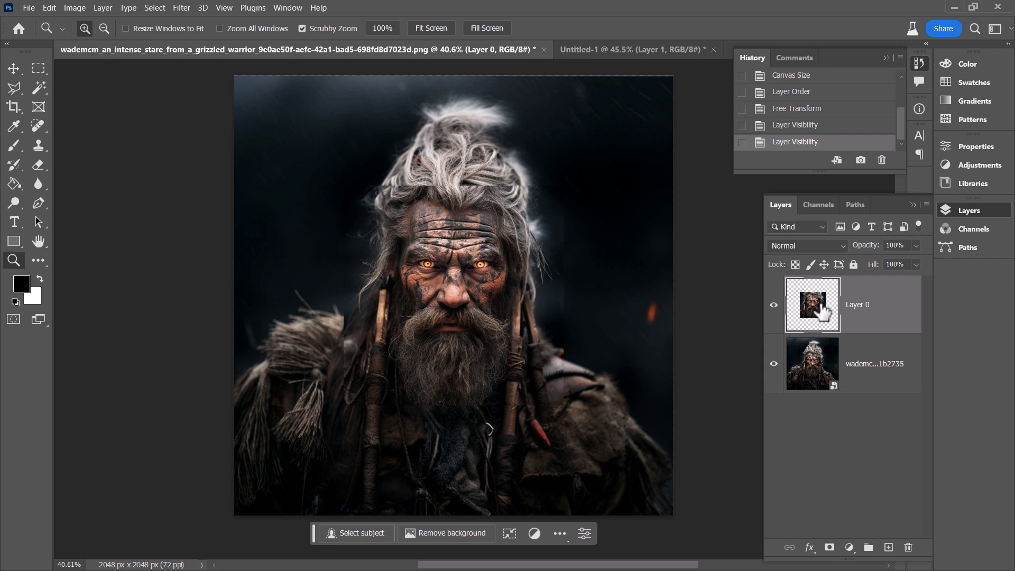
pyautogui.click(829, 549)
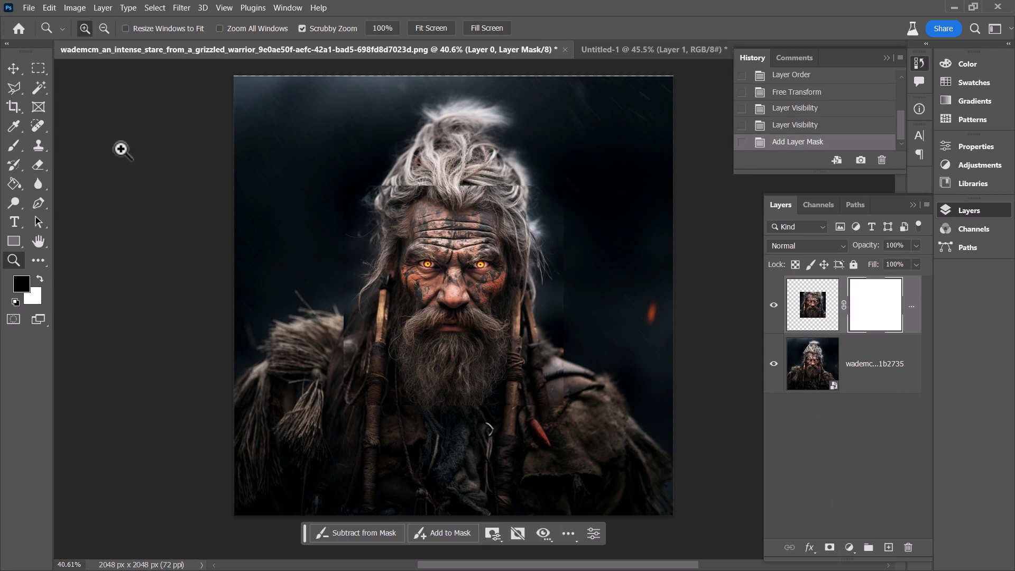
pyautogui.click(14, 146)
pyautogui.press(']')
pyautogui.press(']')
pyautogui.press(']')
pyautogui.press(']')
pyautogui.press(']')
pyautogui.press(']')
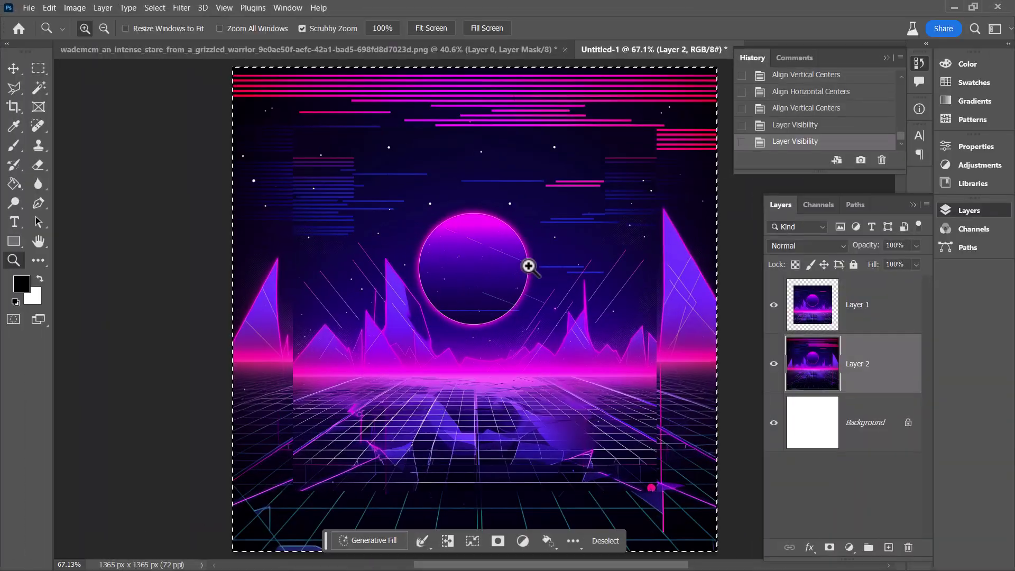
# - Toggle Layer 1's visibility repeatedly to compare it against the enlarged layer below
pyautogui.click(774, 305)
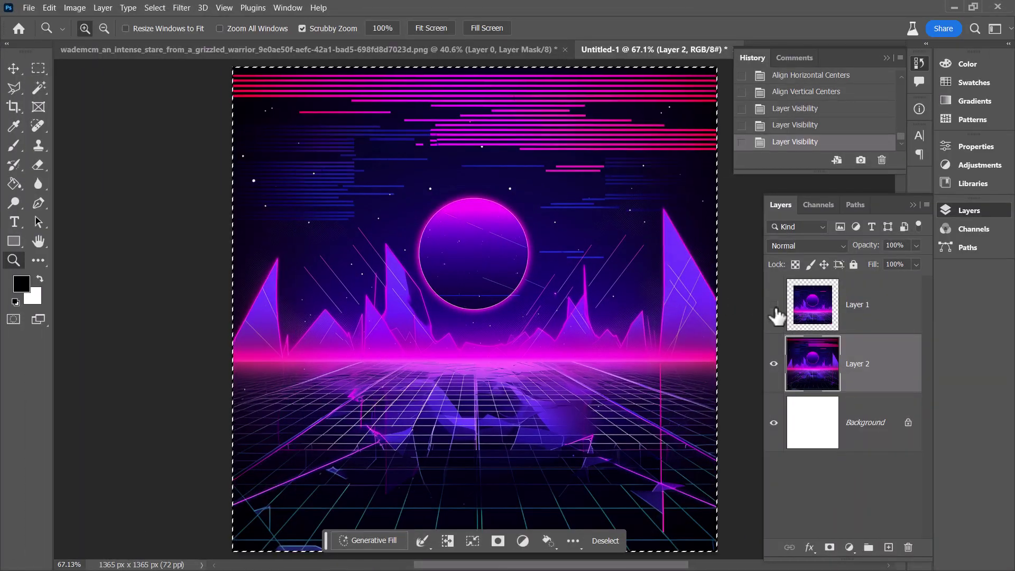
pyautogui.click(774, 305)
pyautogui.click(774, 305)
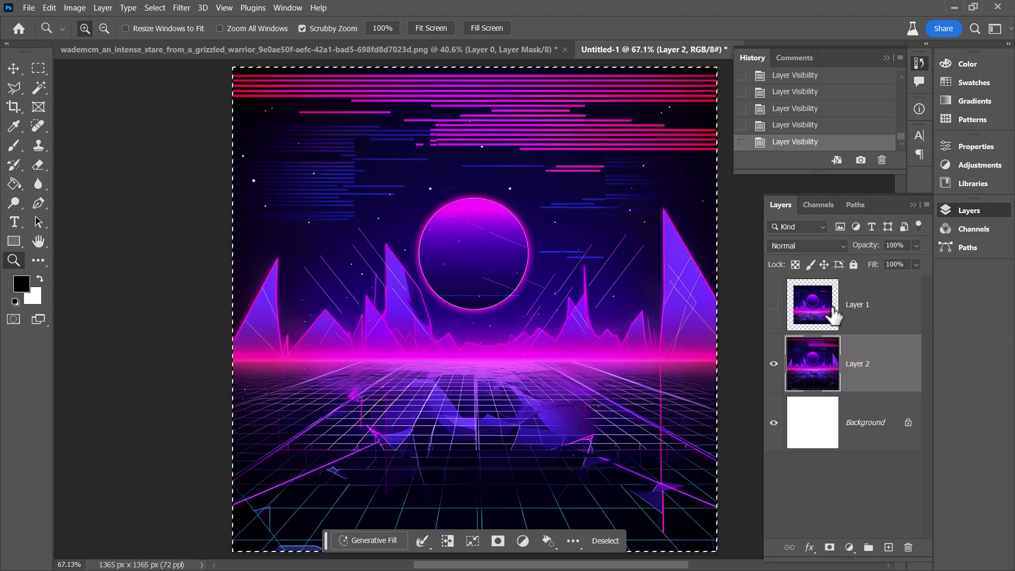
pyautogui.click(825, 313)
pyautogui.click(808, 386)
pyautogui.click(773, 311)
pyautogui.click(774, 316)
pyautogui.click(773, 312)
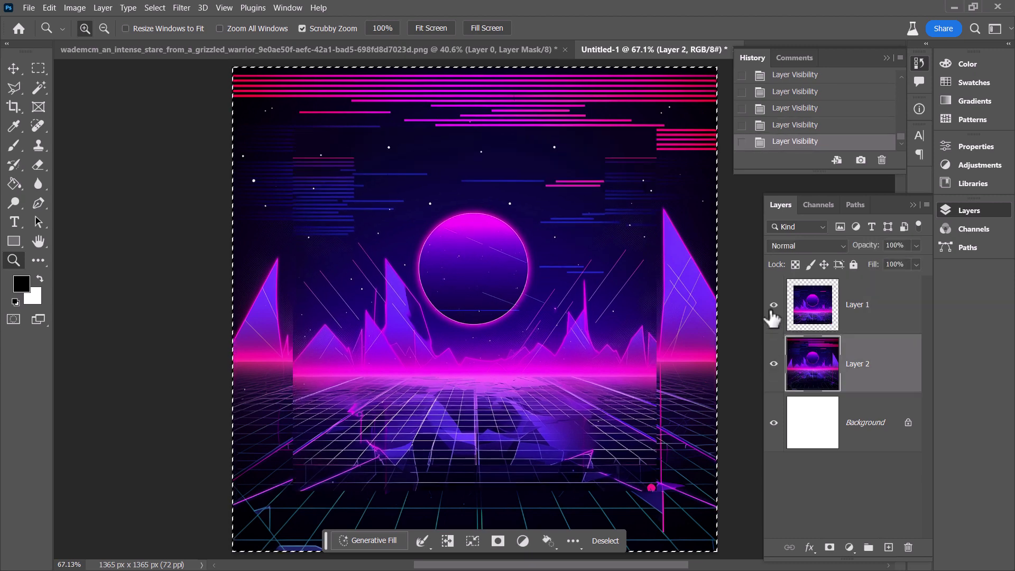
pyautogui.click(773, 312)
pyautogui.click(773, 312)
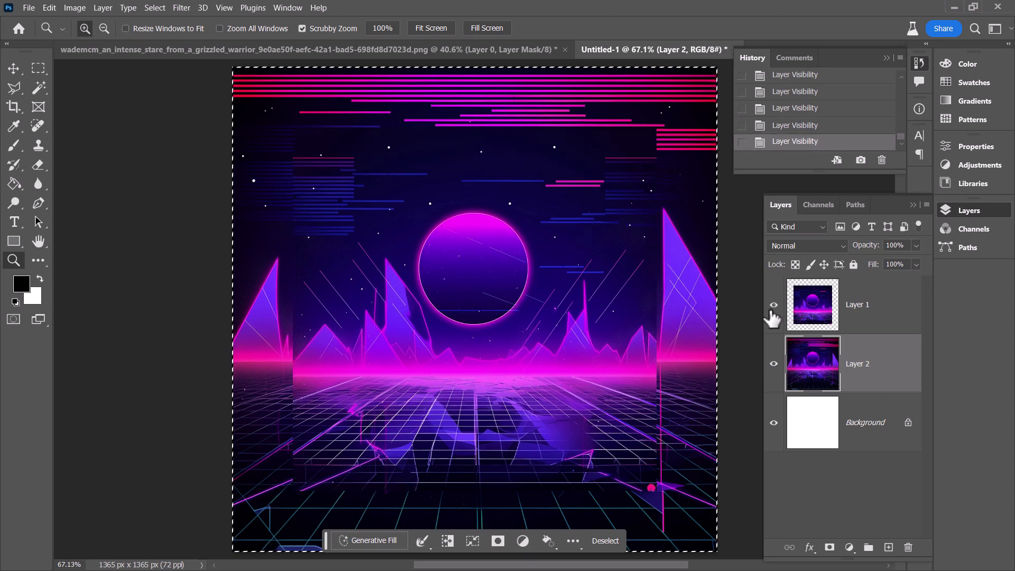
pyautogui.click(773, 317)
# - Load Layer 1's pixels as a selection, show the layer again, and deselect
pyautogui.click(809, 311)
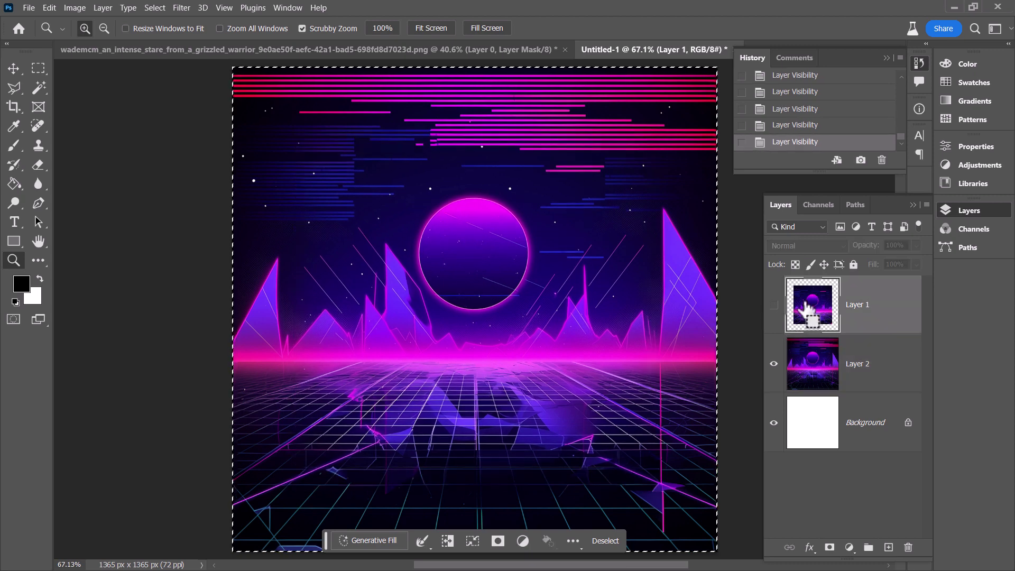
pyautogui.keyDown('ctrl'); pyautogui.click(808, 309); pyautogui.keyUp('ctrl')
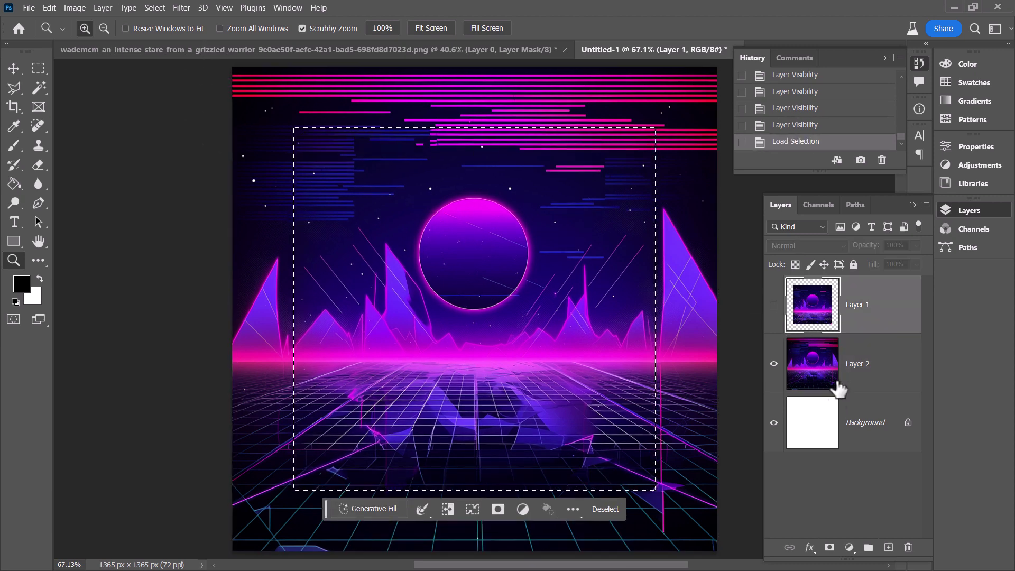
pyautogui.click(773, 306)
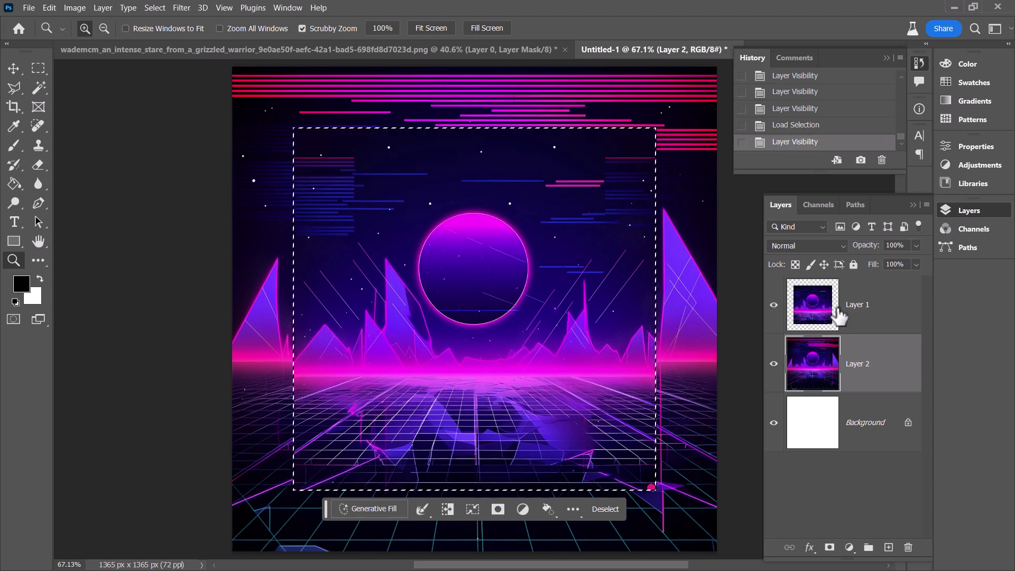
pyautogui.hotkey('ctrl', 'd')
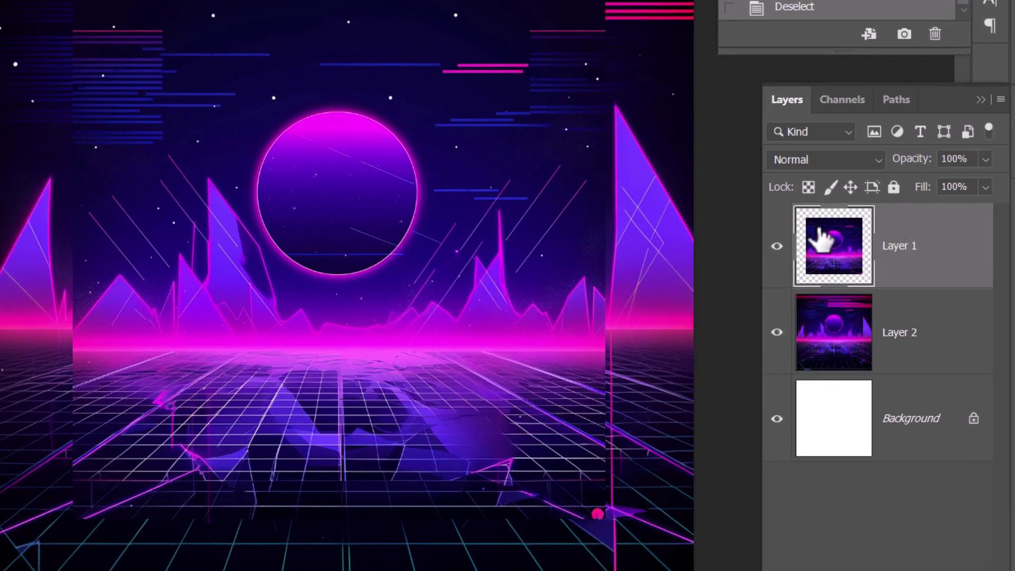
# - Lower Layer 1's fill to 73% to see the enlarged layer through it
pyautogui.click(986, 187)
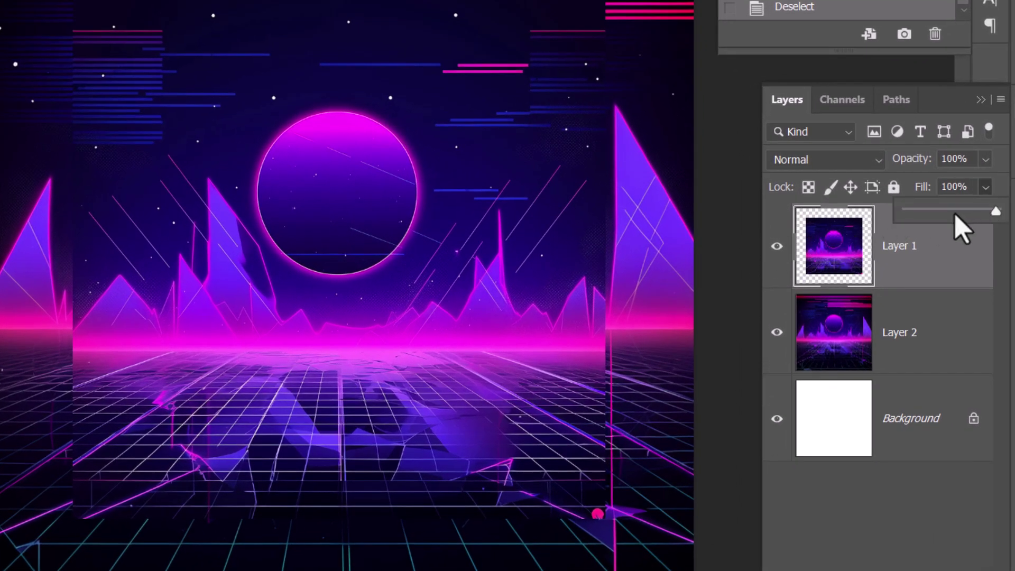
pyautogui.click(955, 209)
pyautogui.moveTo(289, 119); pyautogui.dragTo(324, 197)
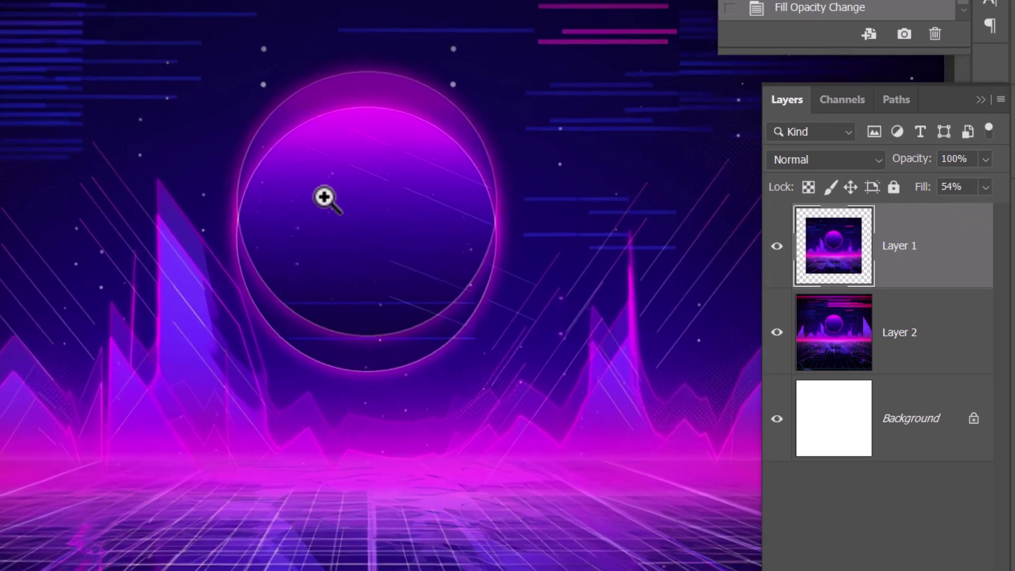
pyautogui.click(987, 188)
pyautogui.click(980, 209)
pyautogui.moveTo(979, 212)
pyautogui.mouseDown()
pyautogui.moveTo(893, 213)
pyautogui.moveTo(972, 212)
pyautogui.mouseUp()
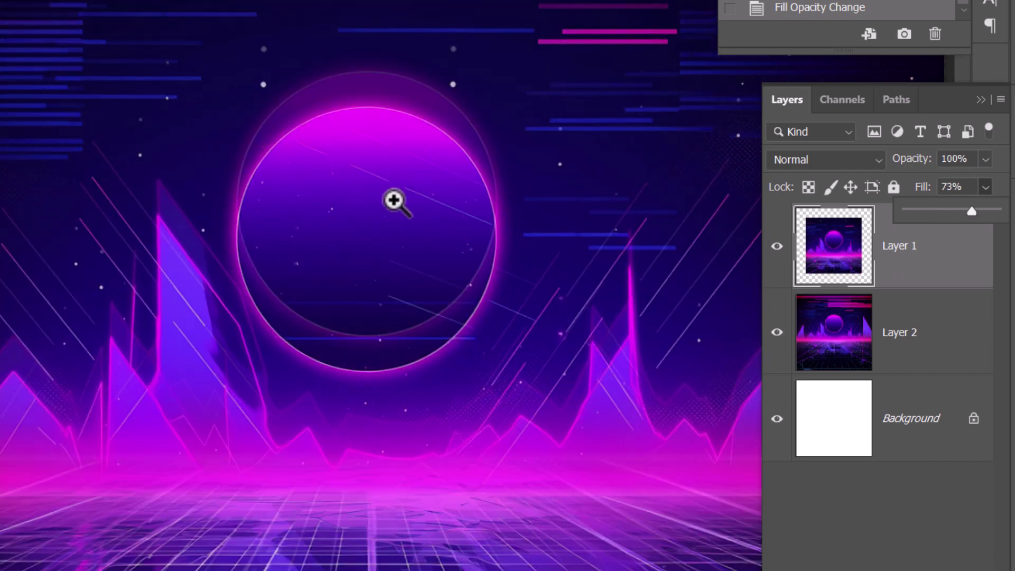
# - Move Layer 1 up 37 px so its sun aligns, then zoom in and out to check
pyautogui.press('v')
pyautogui.moveTo(397, 233); pyautogui.dragTo(393, 195)
pyautogui.press('z')
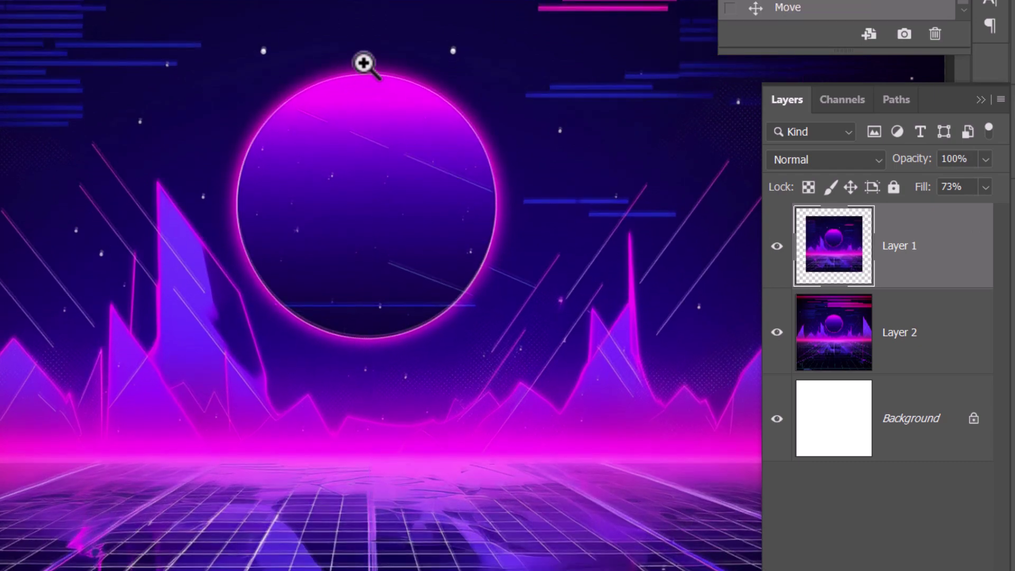
pyautogui.scroll(2, 369, 73)
pyautogui.scroll(4, 369, 73)
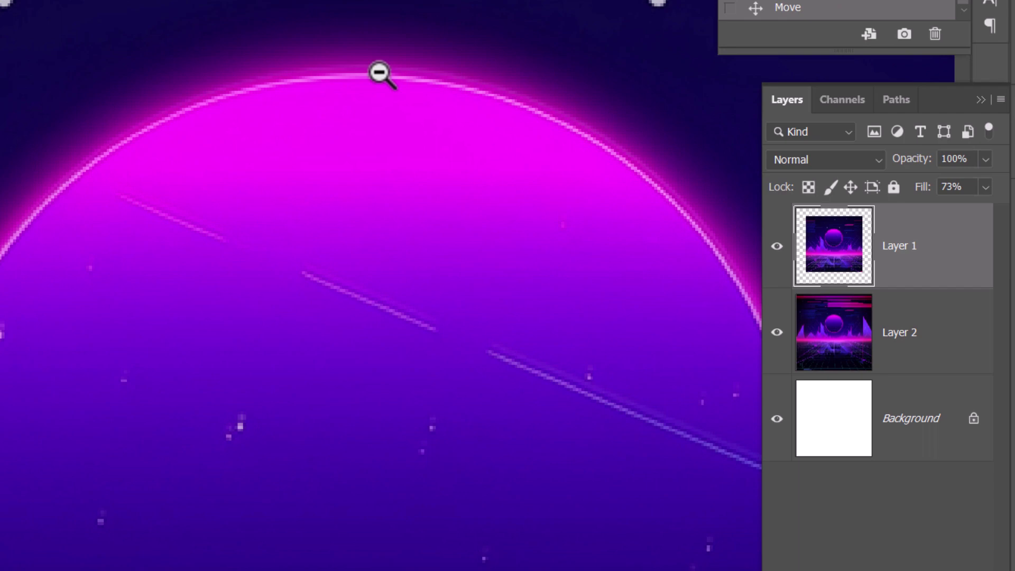
pyautogui.scroll(-1, 381, 74)
pyautogui.scroll(-2, 381, 74)
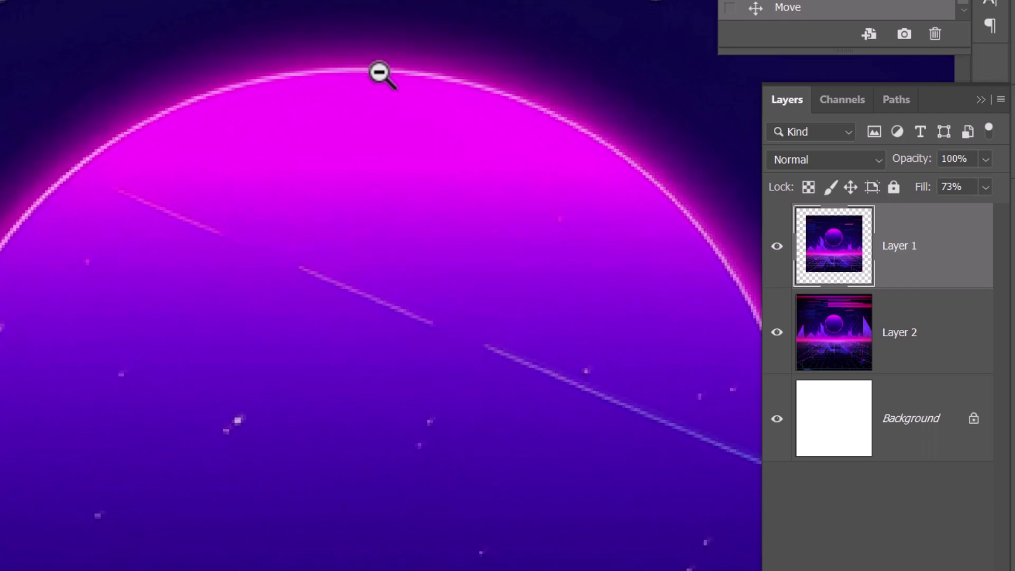
pyautogui.scroll(-1, 380, 74)
pyautogui.moveTo(381, 74); pyautogui.dragTo(258, 27)
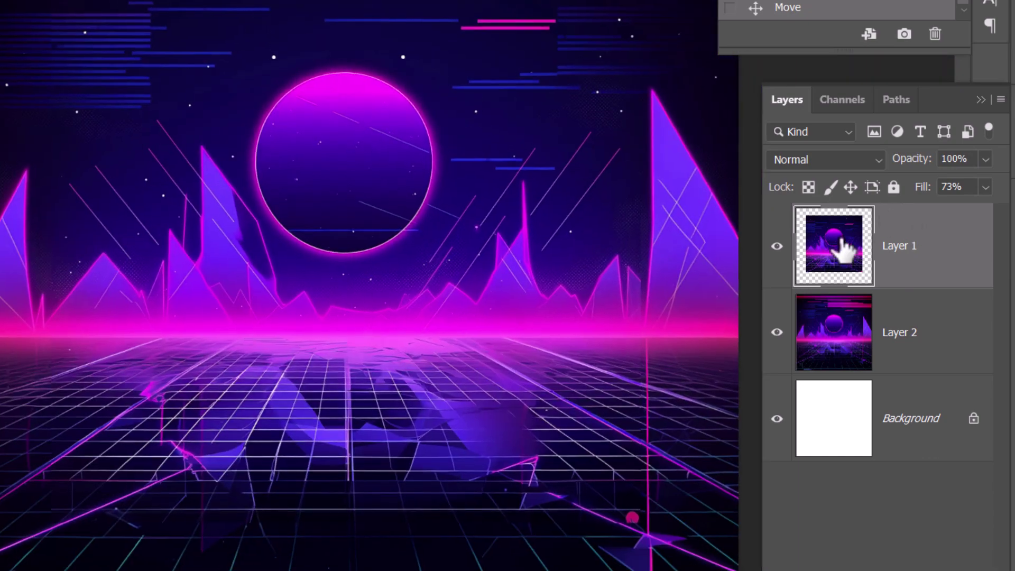
# - Restore Layer 1's fill to 100% and hide Layer 2 to compare the blend
pyautogui.click(986, 187)
pyautogui.moveTo(975, 214); pyautogui.dragTo(996, 212)
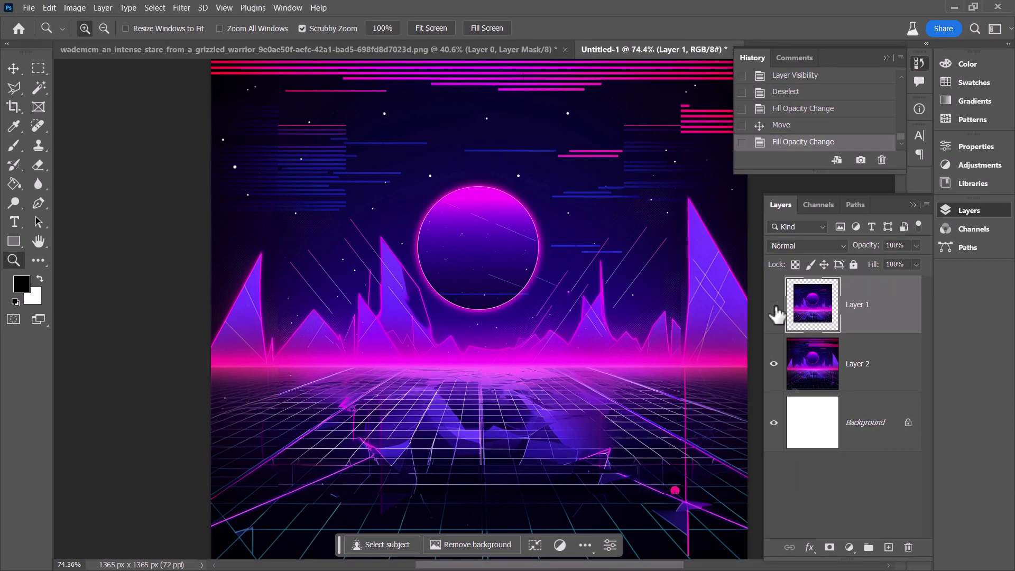
pyautogui.click(781, 364)
pyautogui.click(781, 364)
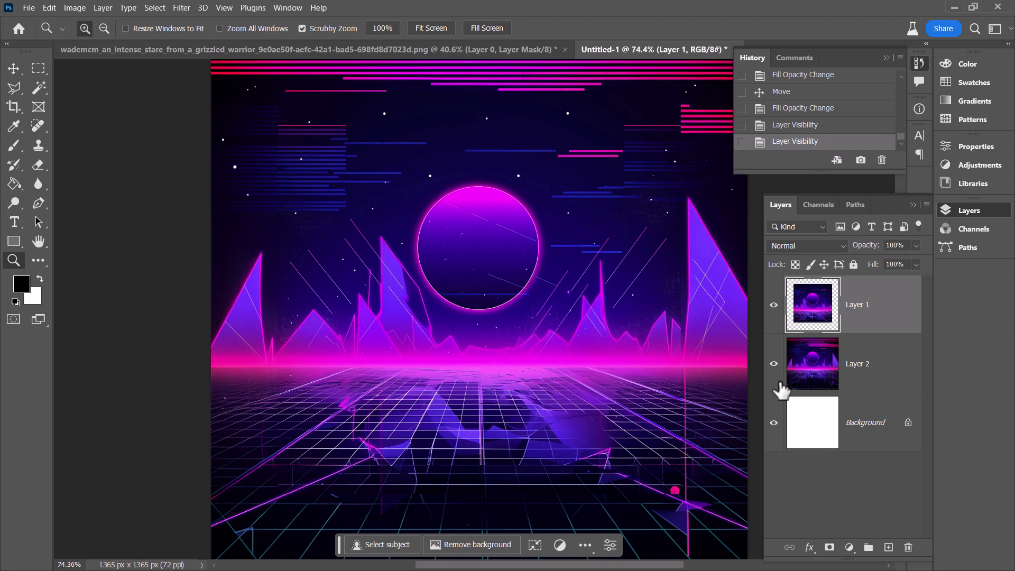
pyautogui.click(775, 365)
pyautogui.click(775, 364)
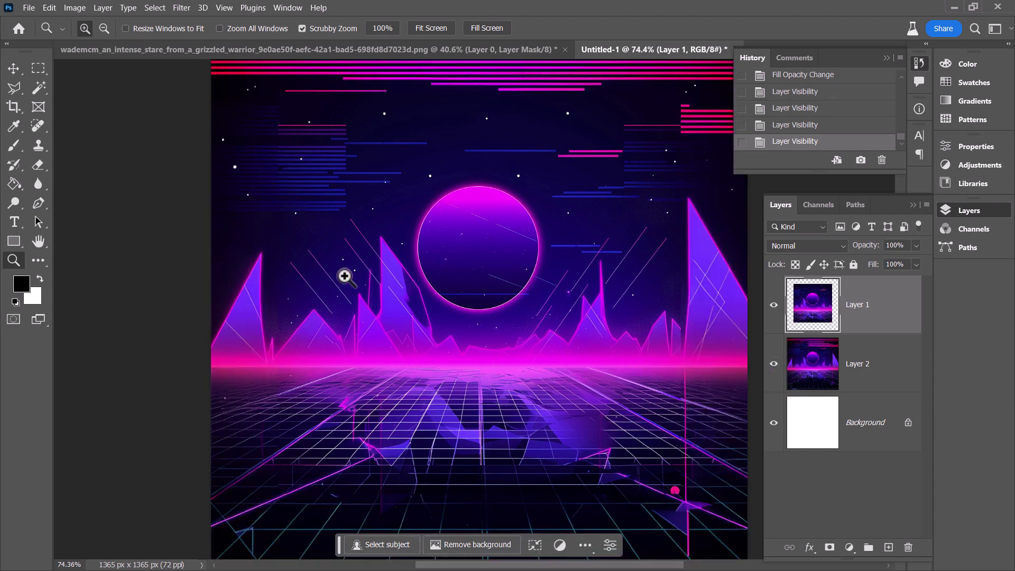